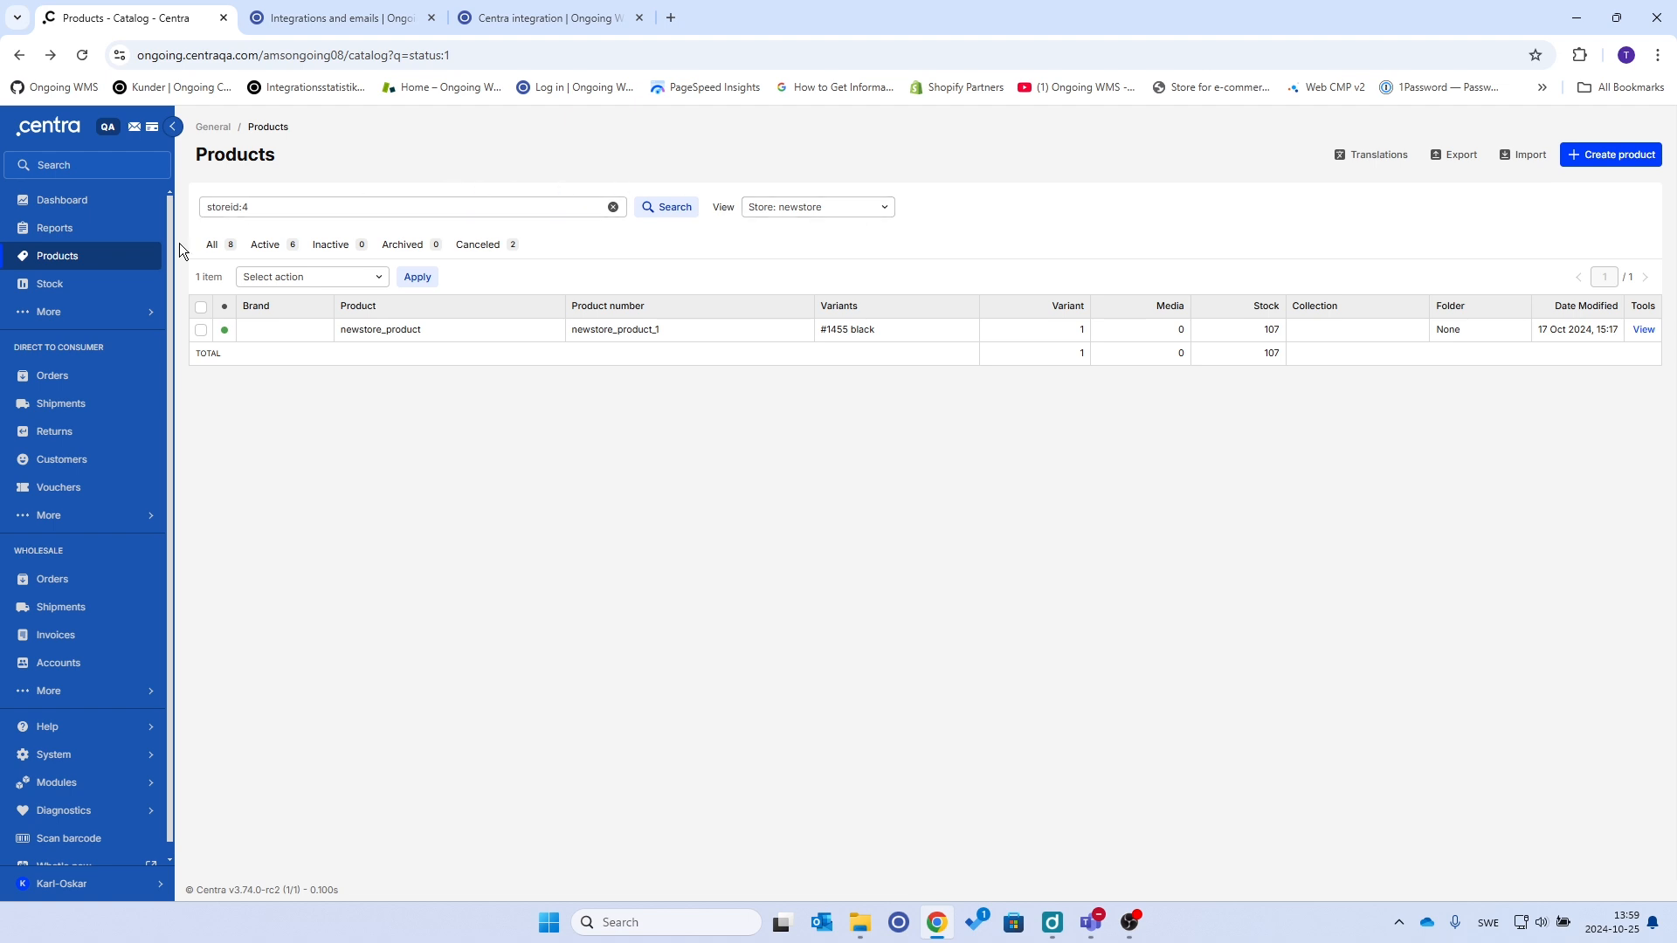
Open the newstore store's Order API plugin, Order-NewStore, under System > Stores in Centra
{"action": "left_click", "coordinate": [54, 765]}
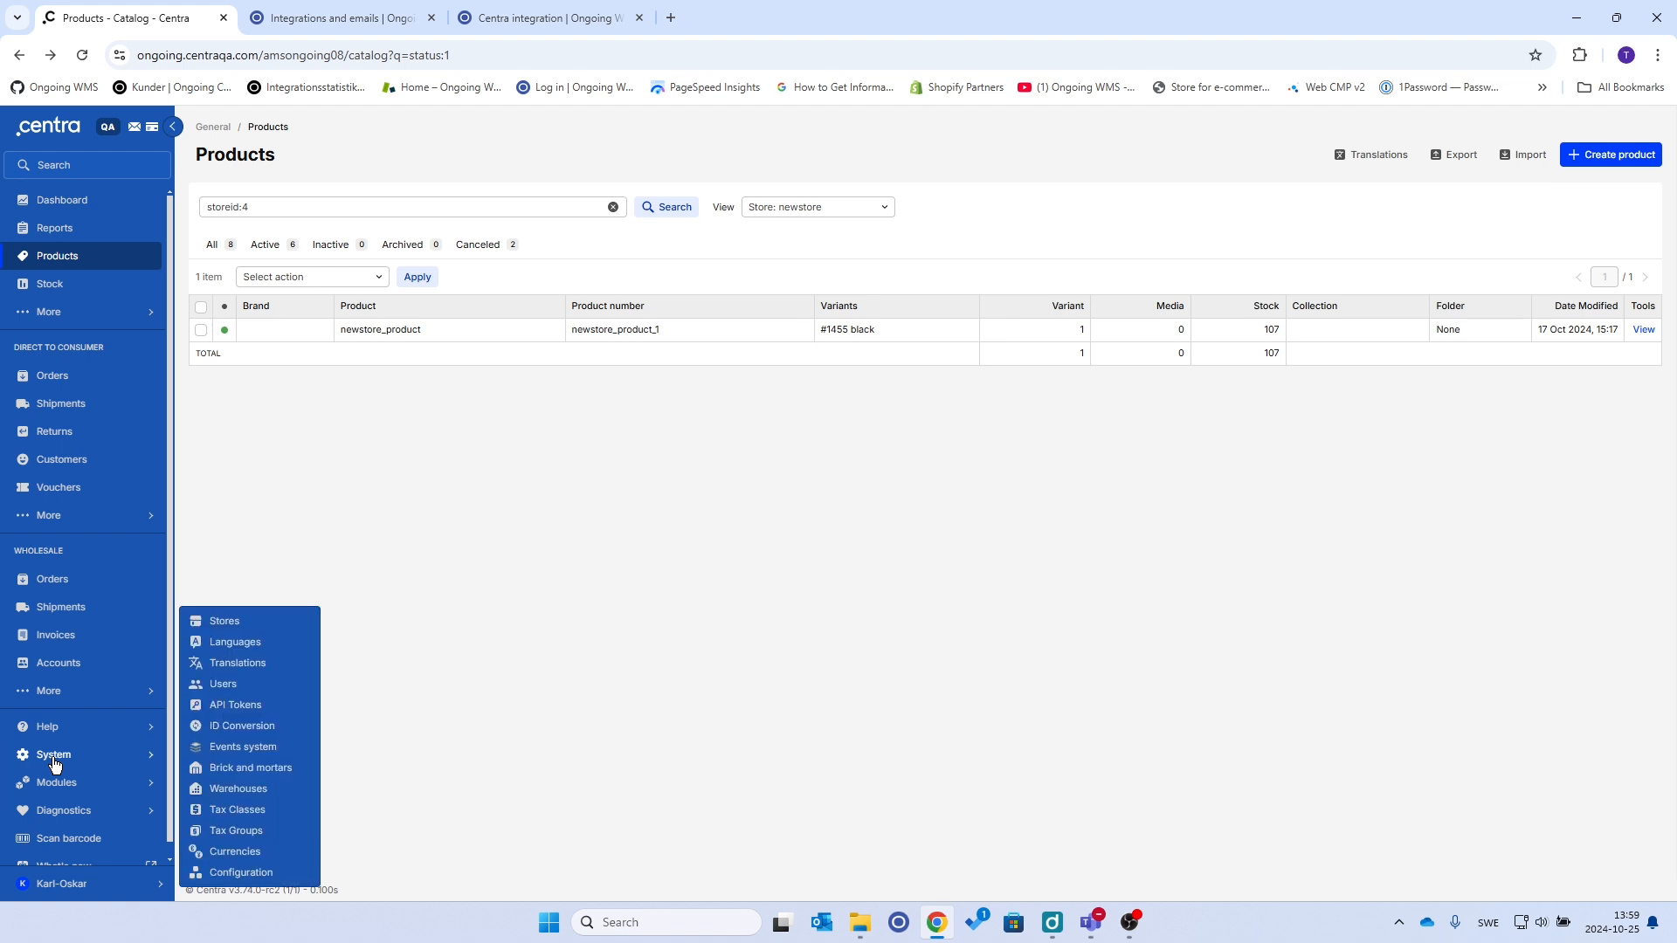
{"action": "left_click", "coordinate": [243, 630]}
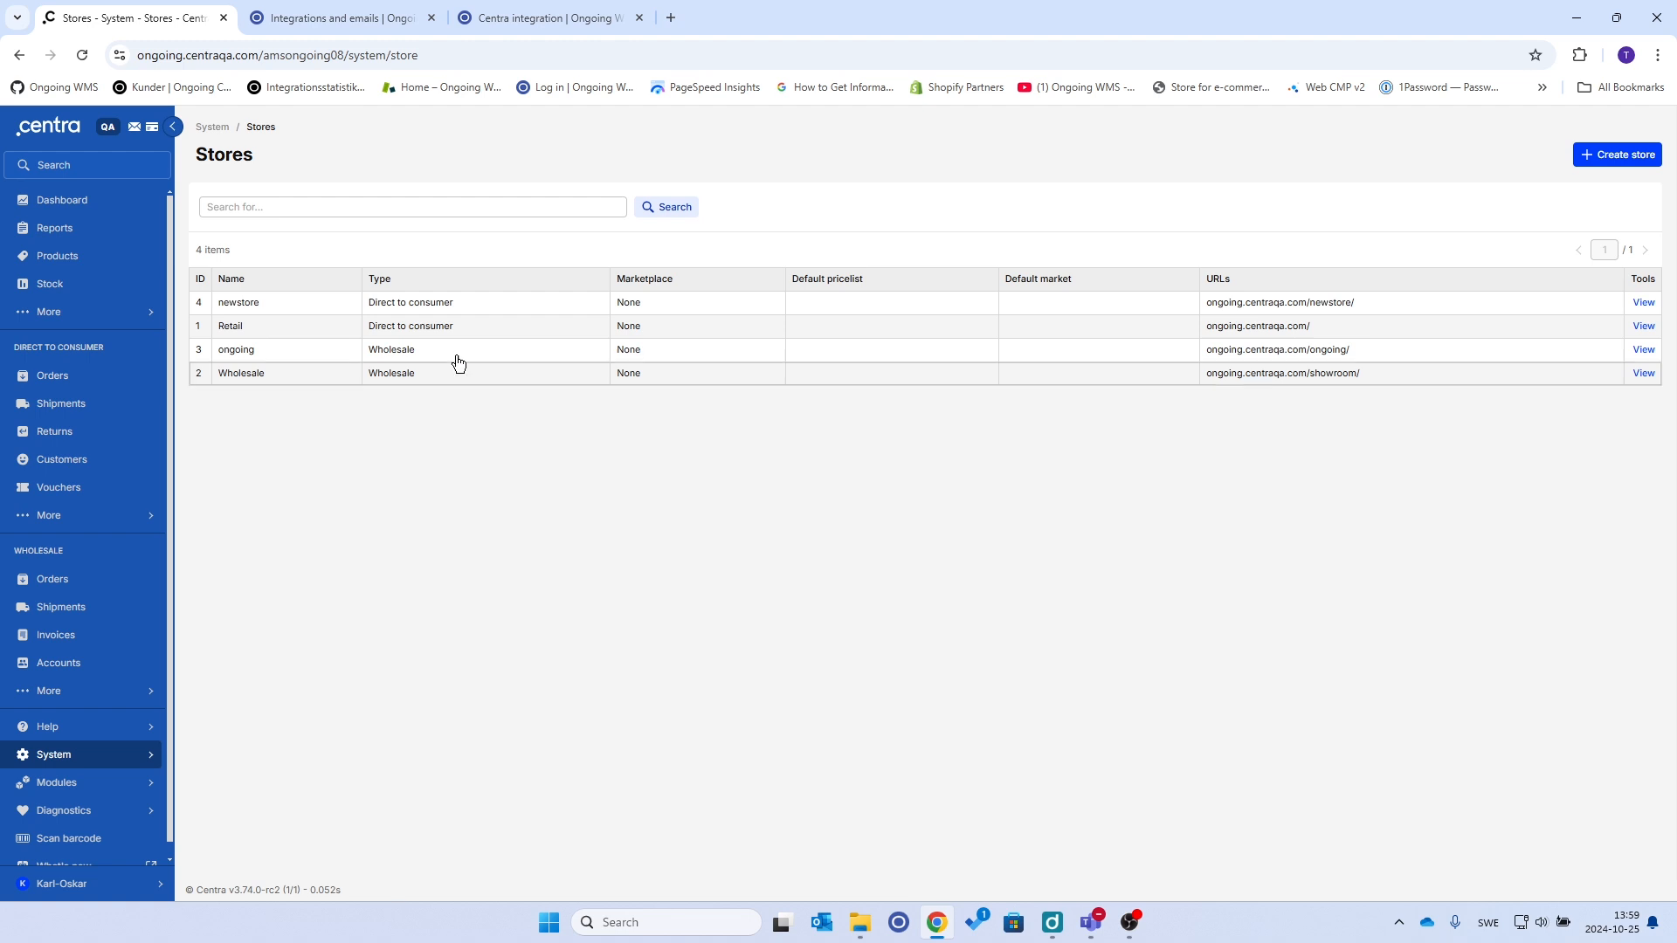
{"action": "left_click", "coordinate": [453, 305]}
{"action": "scroll", "coordinate": [1342, 660], "scroll_direction": "down", "scroll_amount": 10}
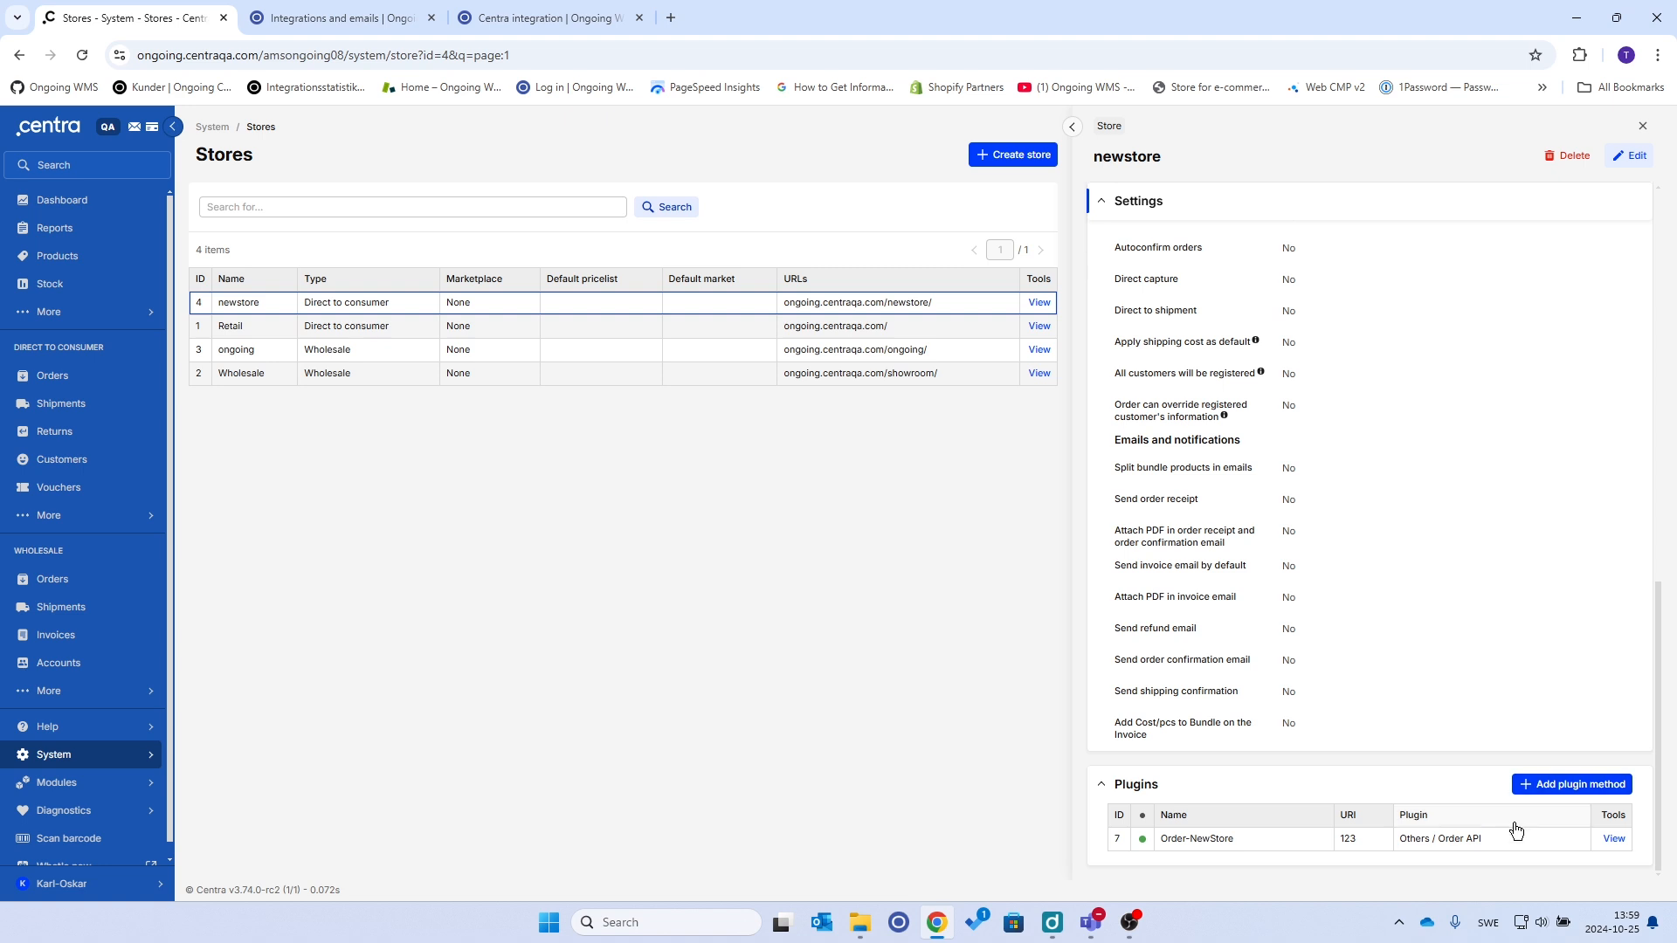
{"action": "left_click_drag", "start_coordinate": [1504, 843], "coordinate": [1398, 852]}
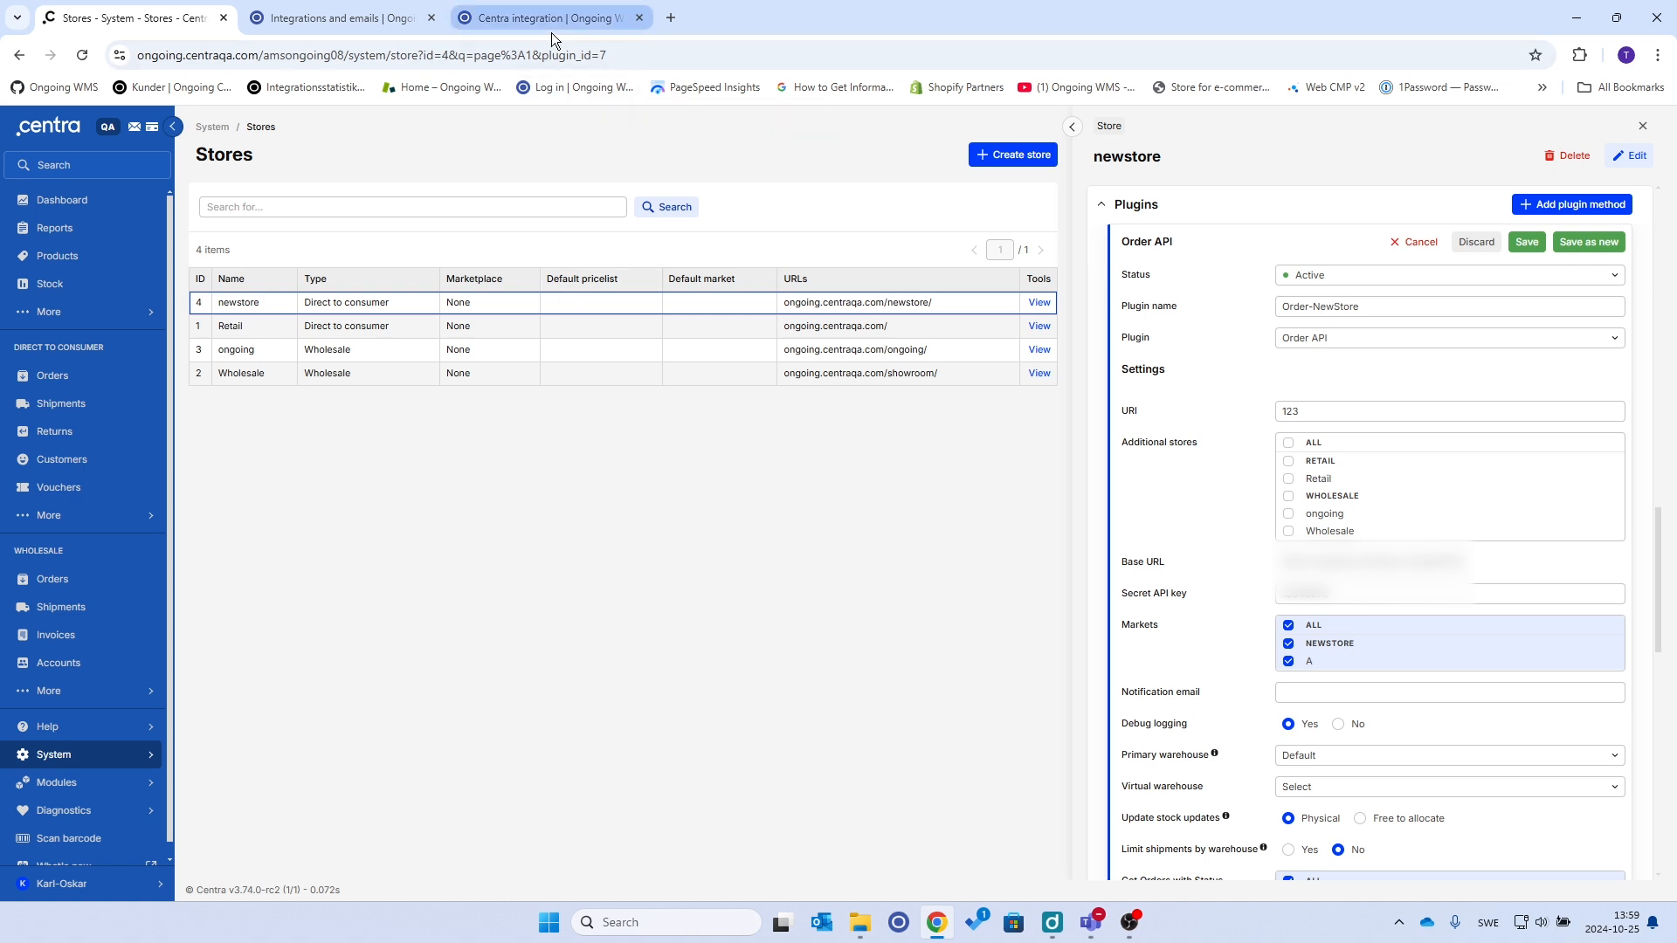
{"action": "mouse_move", "coordinate": [552, 31]}
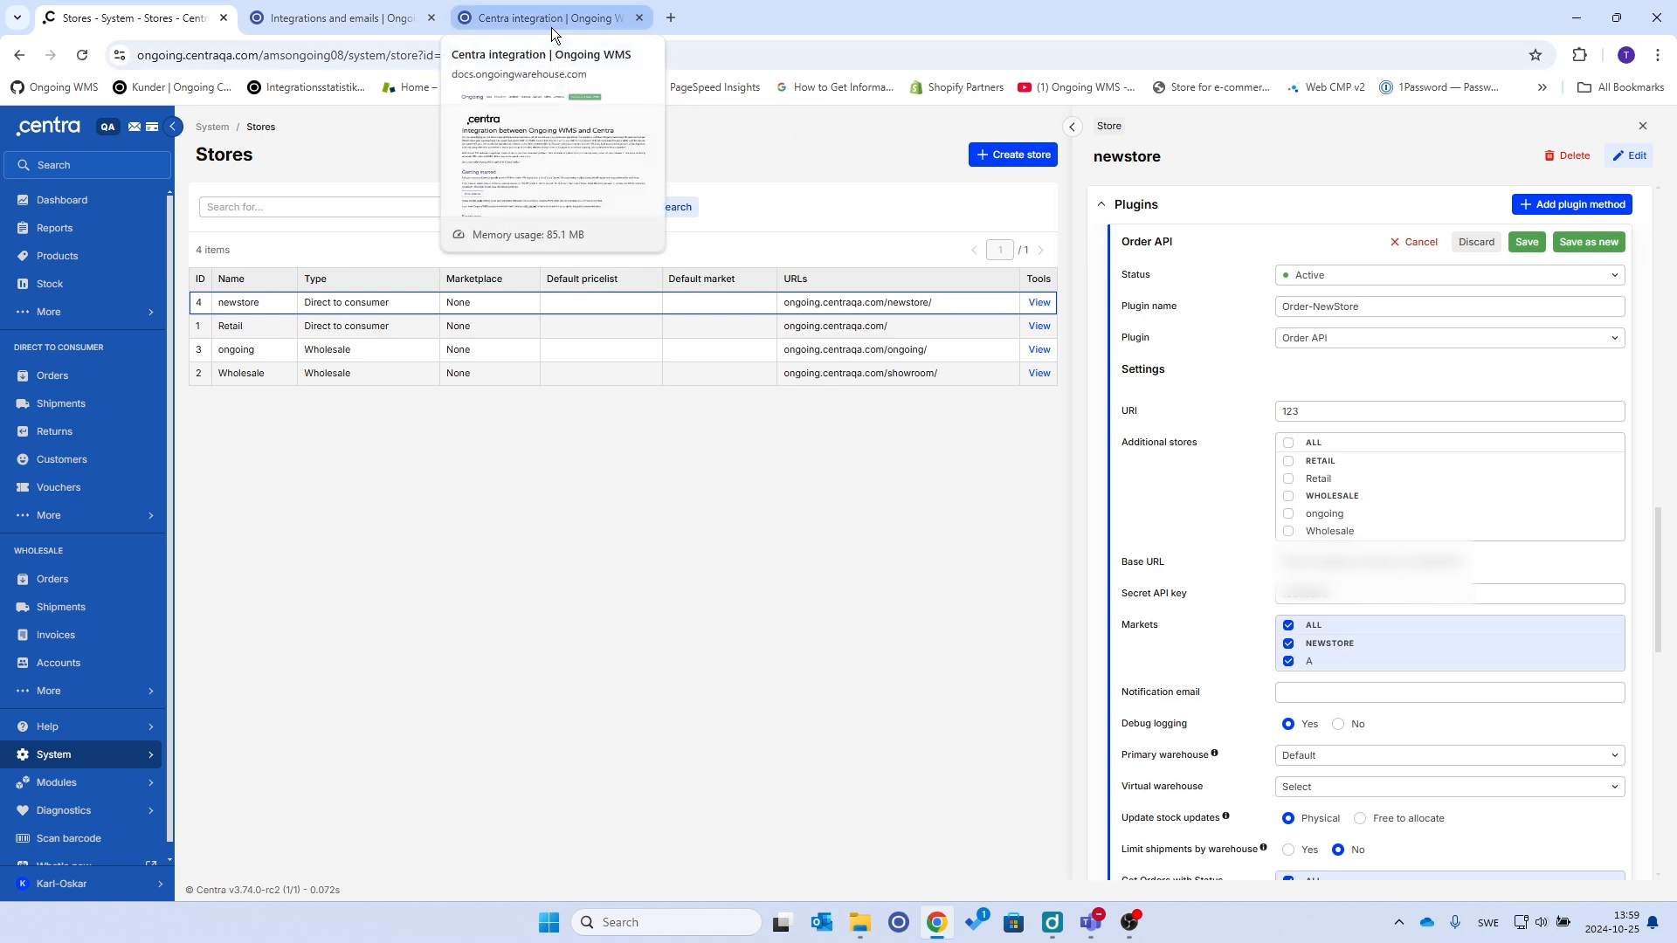
Show the required Centra plugin settings table (Status Active, Order API, URI, Secret API key) in the guide
{"action": "left_click", "coordinate": [552, 28]}
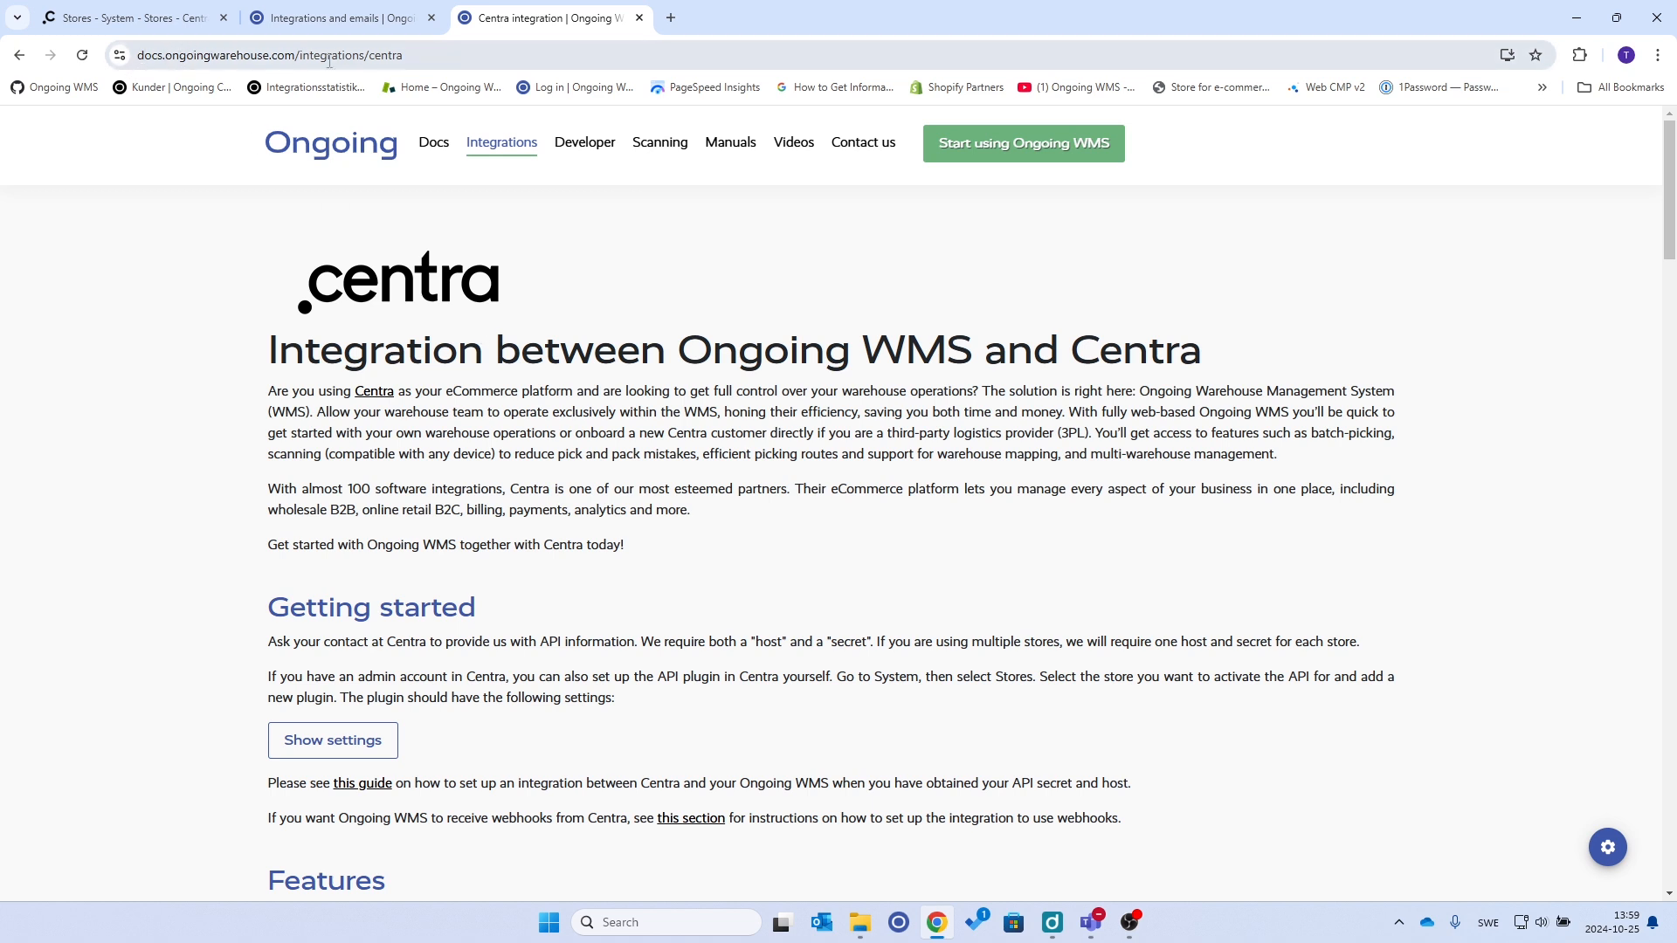
{"action": "left_click", "coordinate": [464, 57]}
{"action": "left_click", "coordinate": [837, 460]}
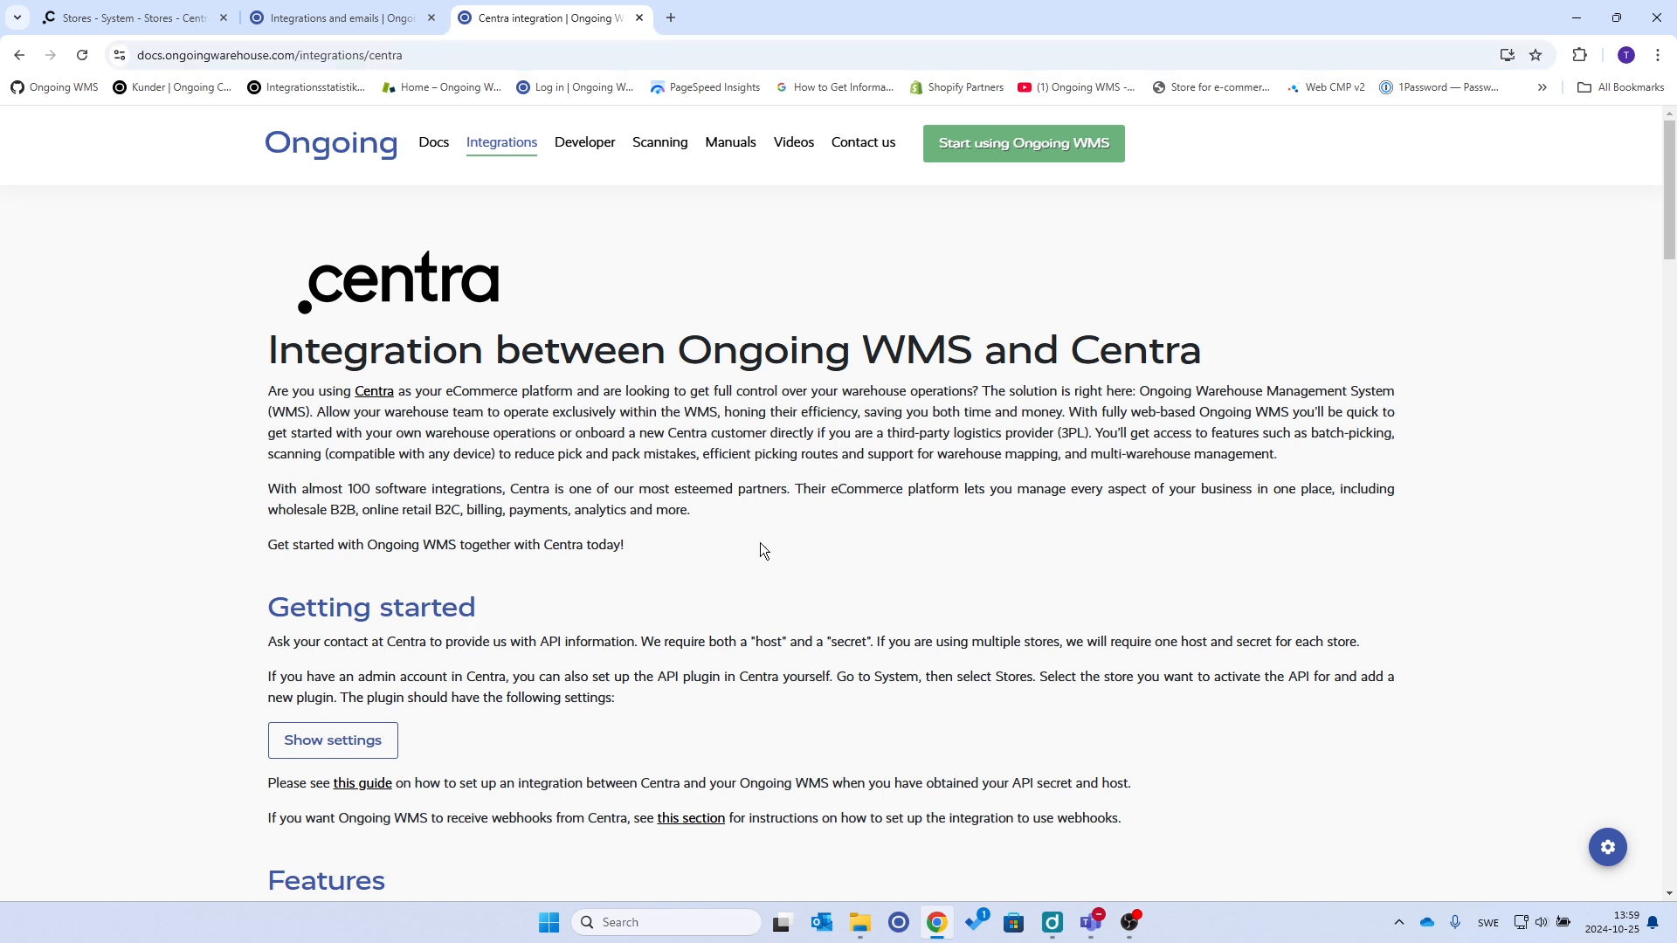
{"action": "scroll", "coordinate": [626, 620], "scroll_direction": "down", "scroll_amount": 3}
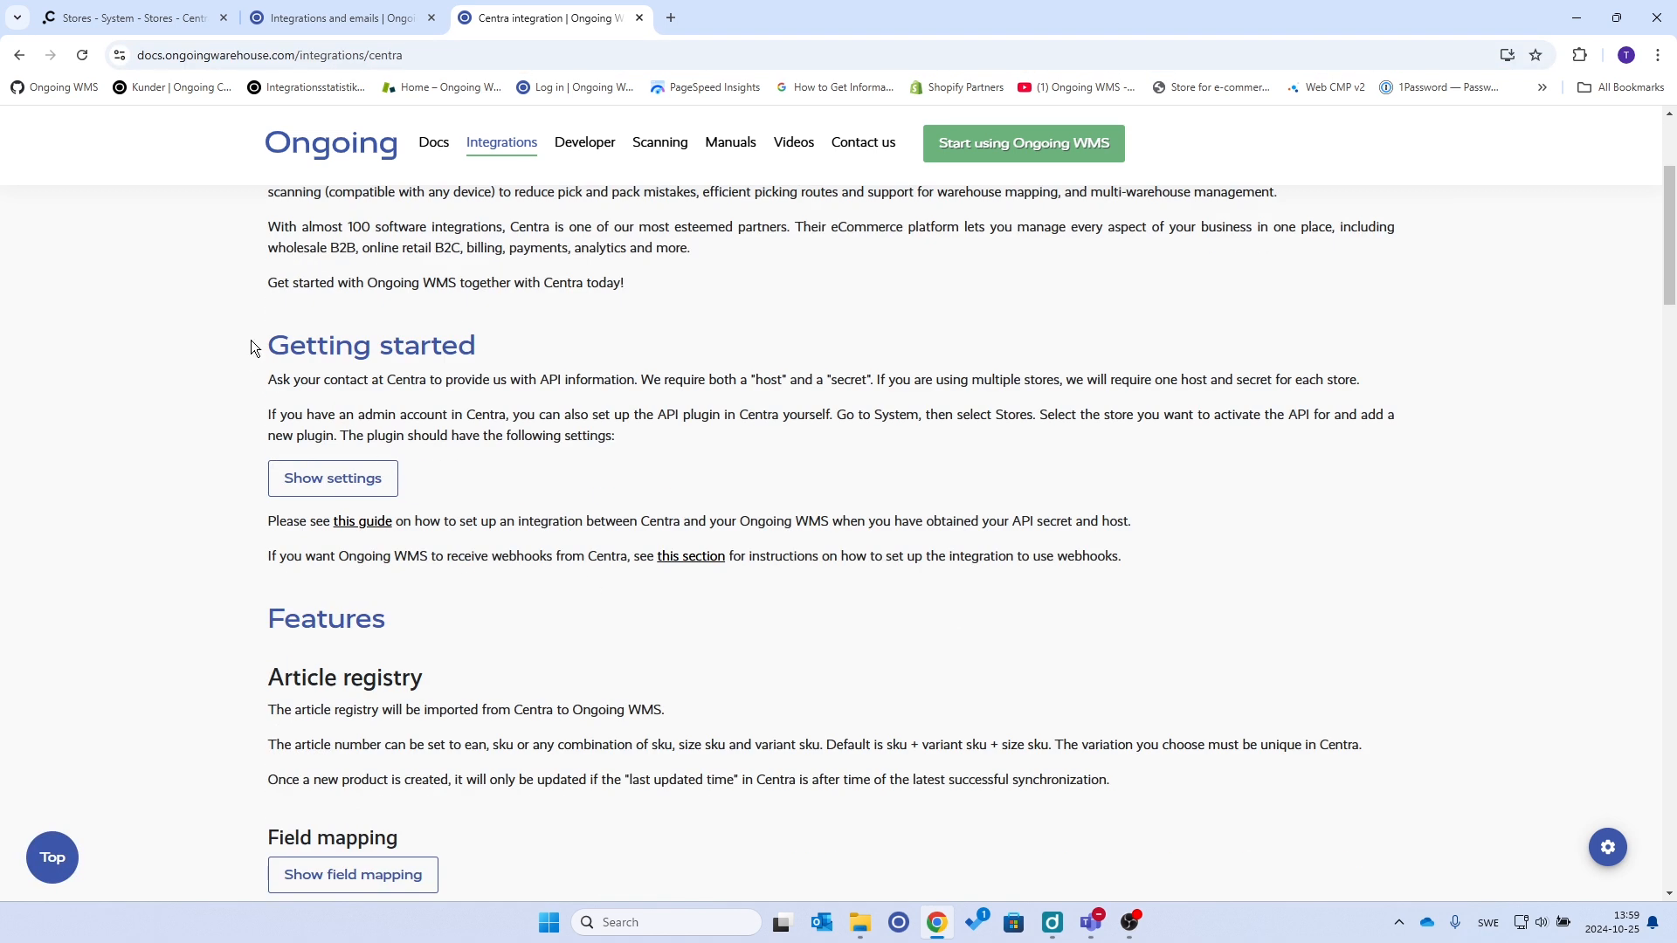
{"action": "left_click_drag", "start_coordinate": [267, 415], "coordinate": [510, 420]}
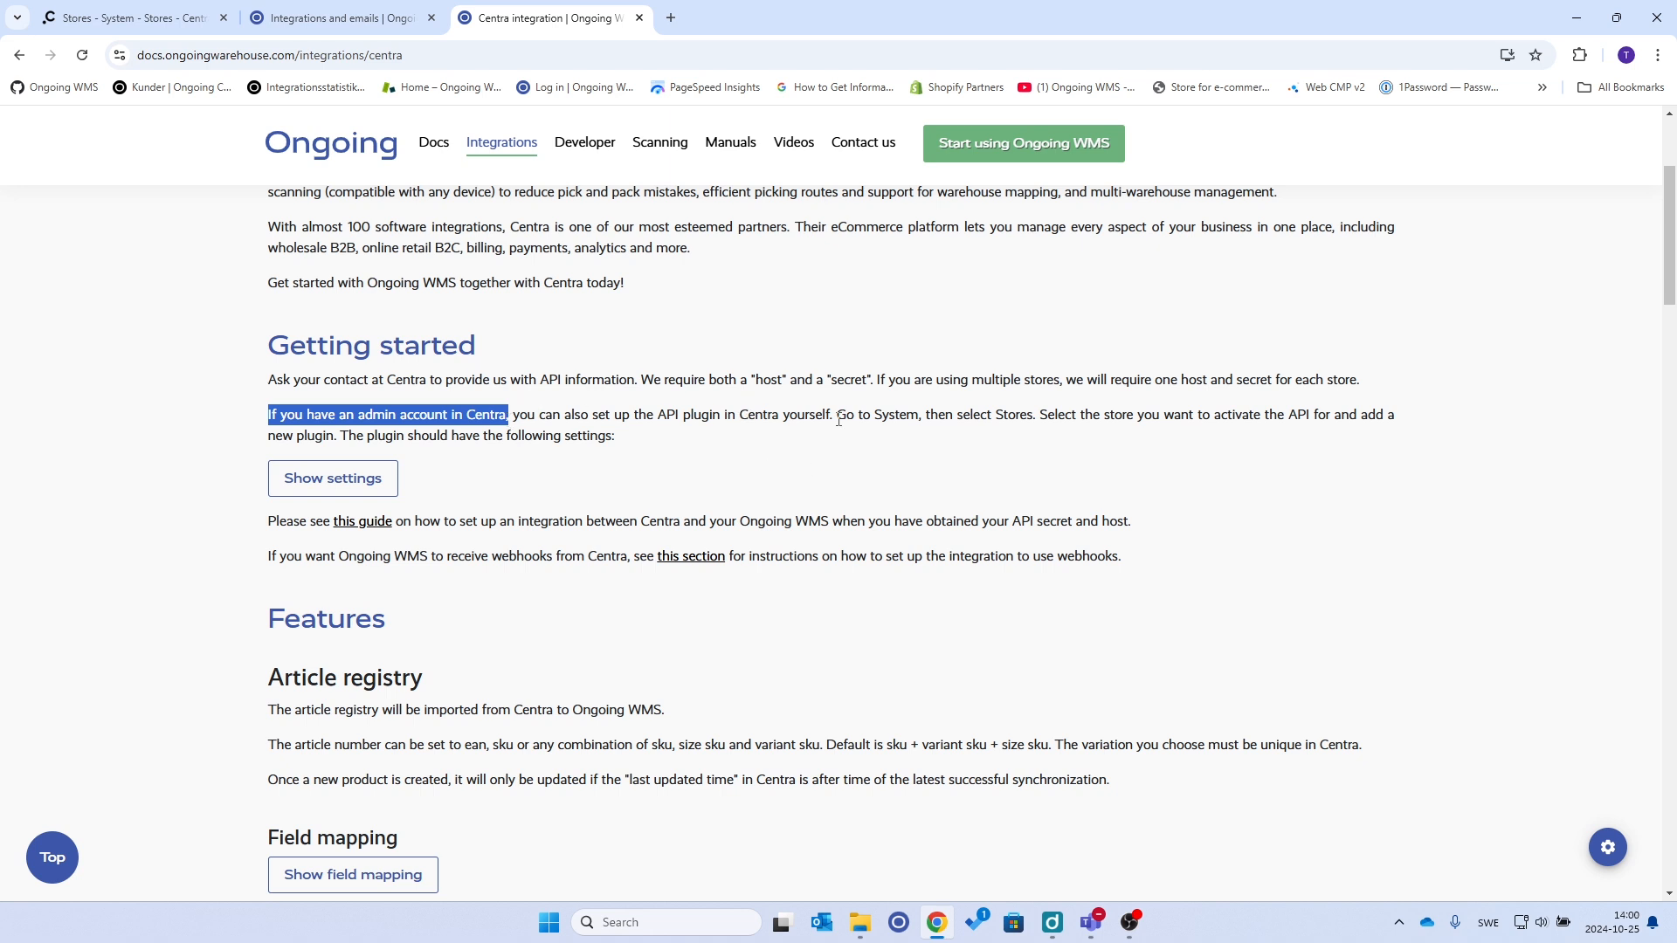
{"action": "left_click", "coordinate": [372, 487]}
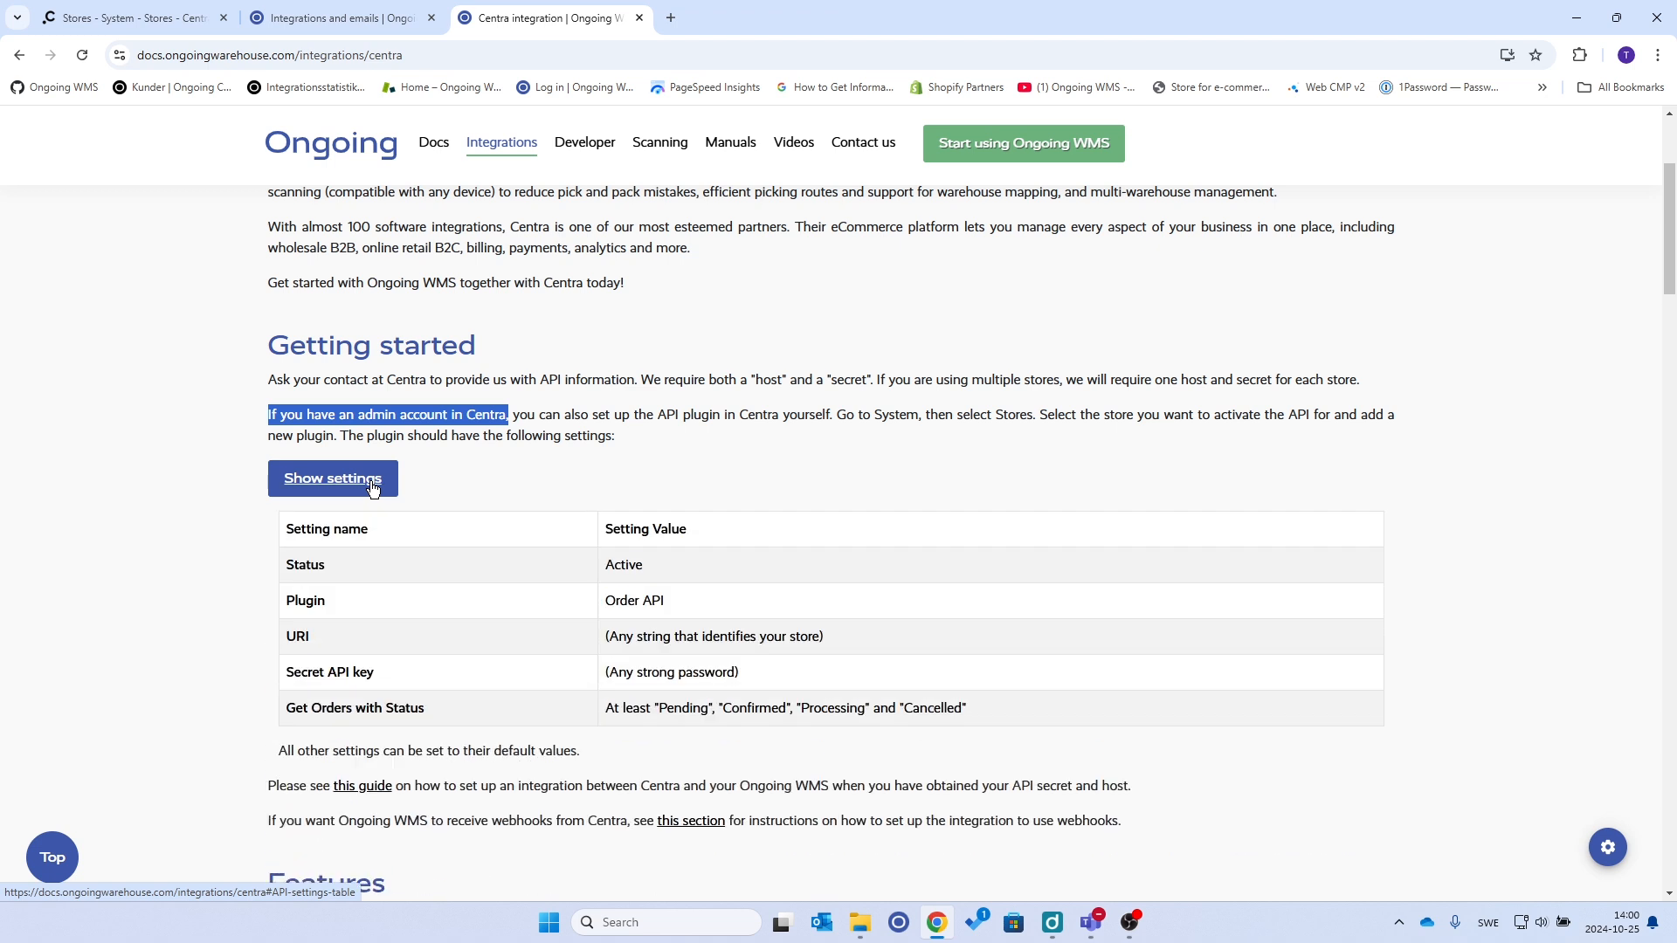
Copy the Order-NewStore plugin's Base URL from Centra
{"action": "left_click", "coordinate": [159, 23]}
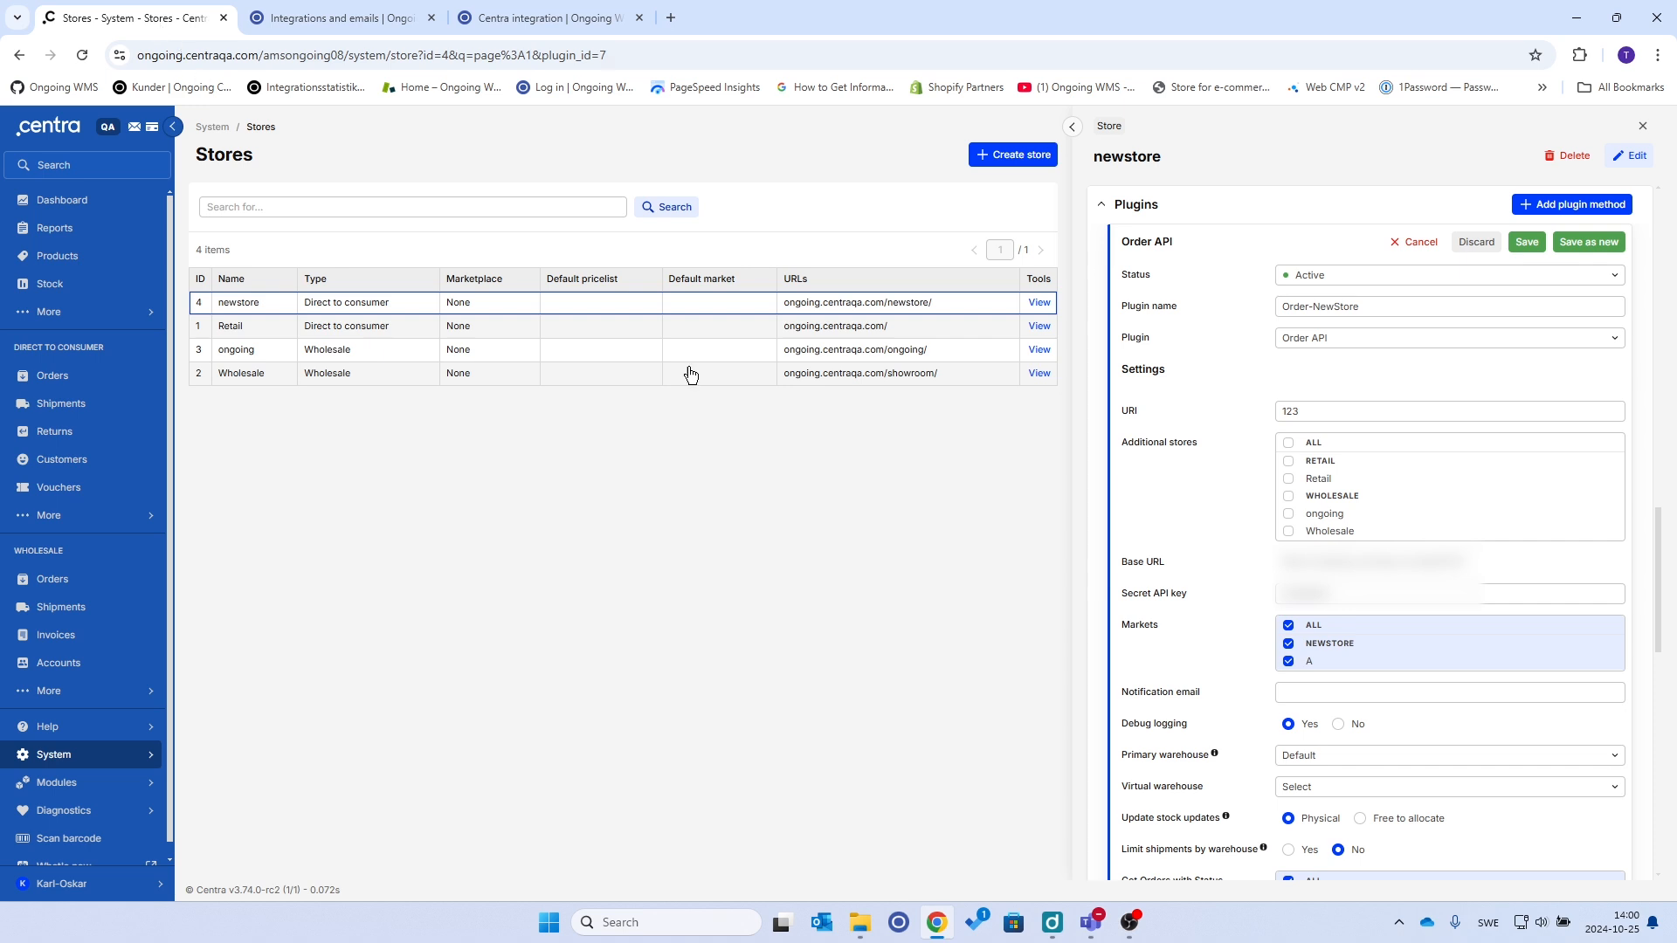
{"action": "left_click_drag", "start_coordinate": [1481, 563], "coordinate": [1293, 563]}
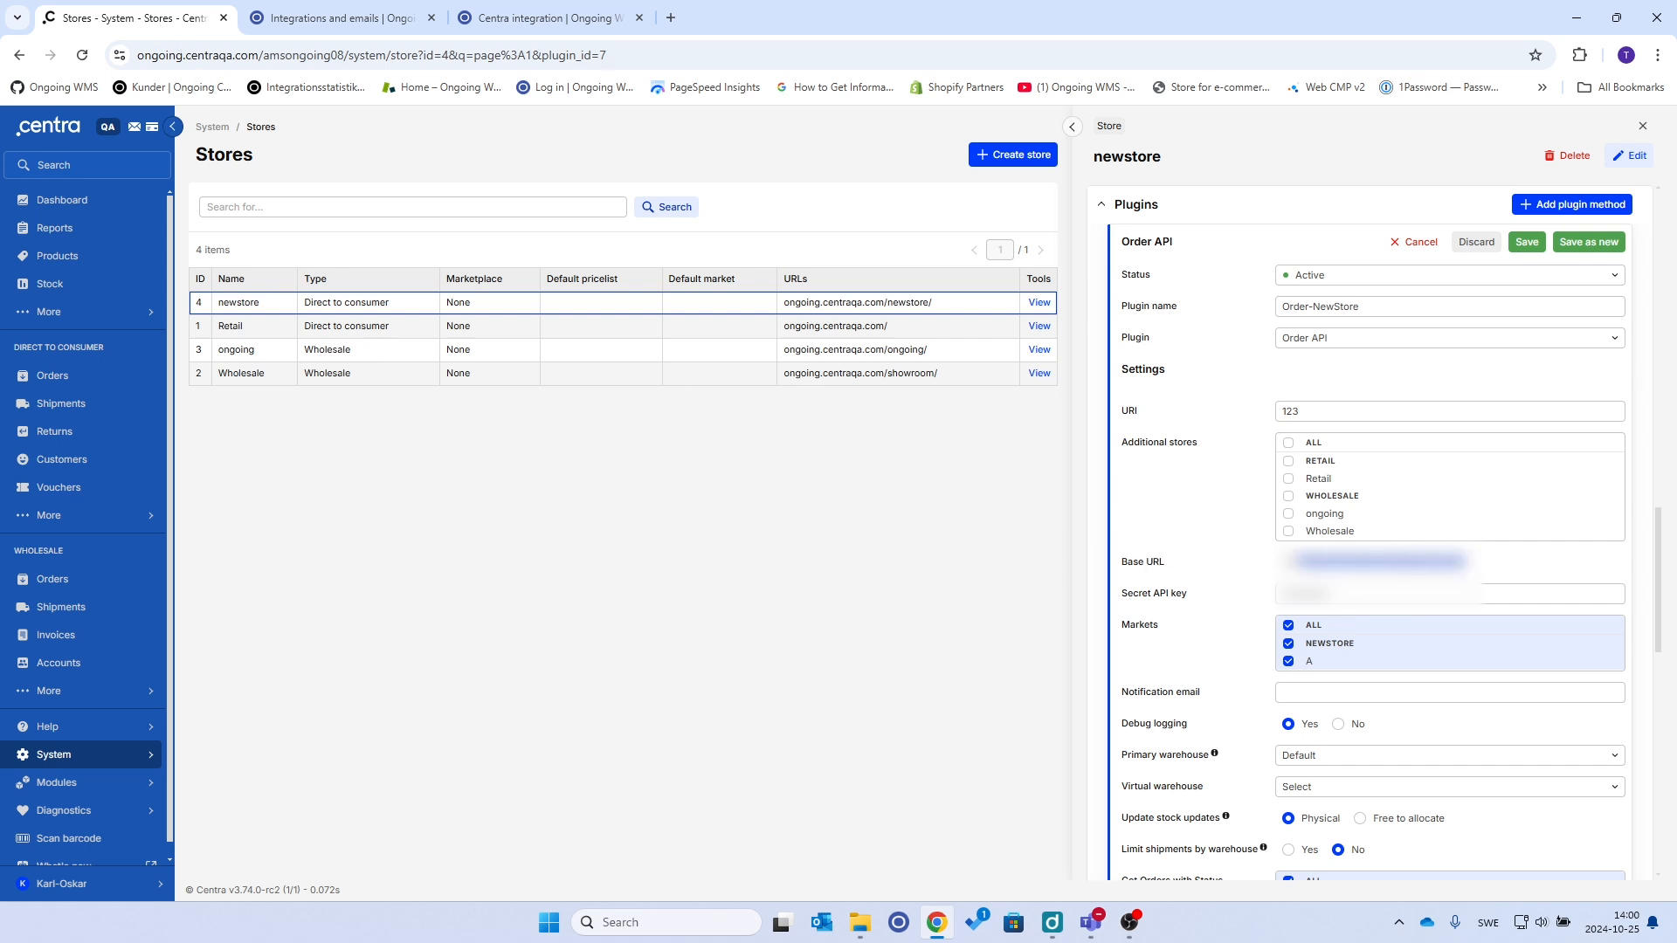
{"action": "right_click", "coordinate": [1294, 566]}
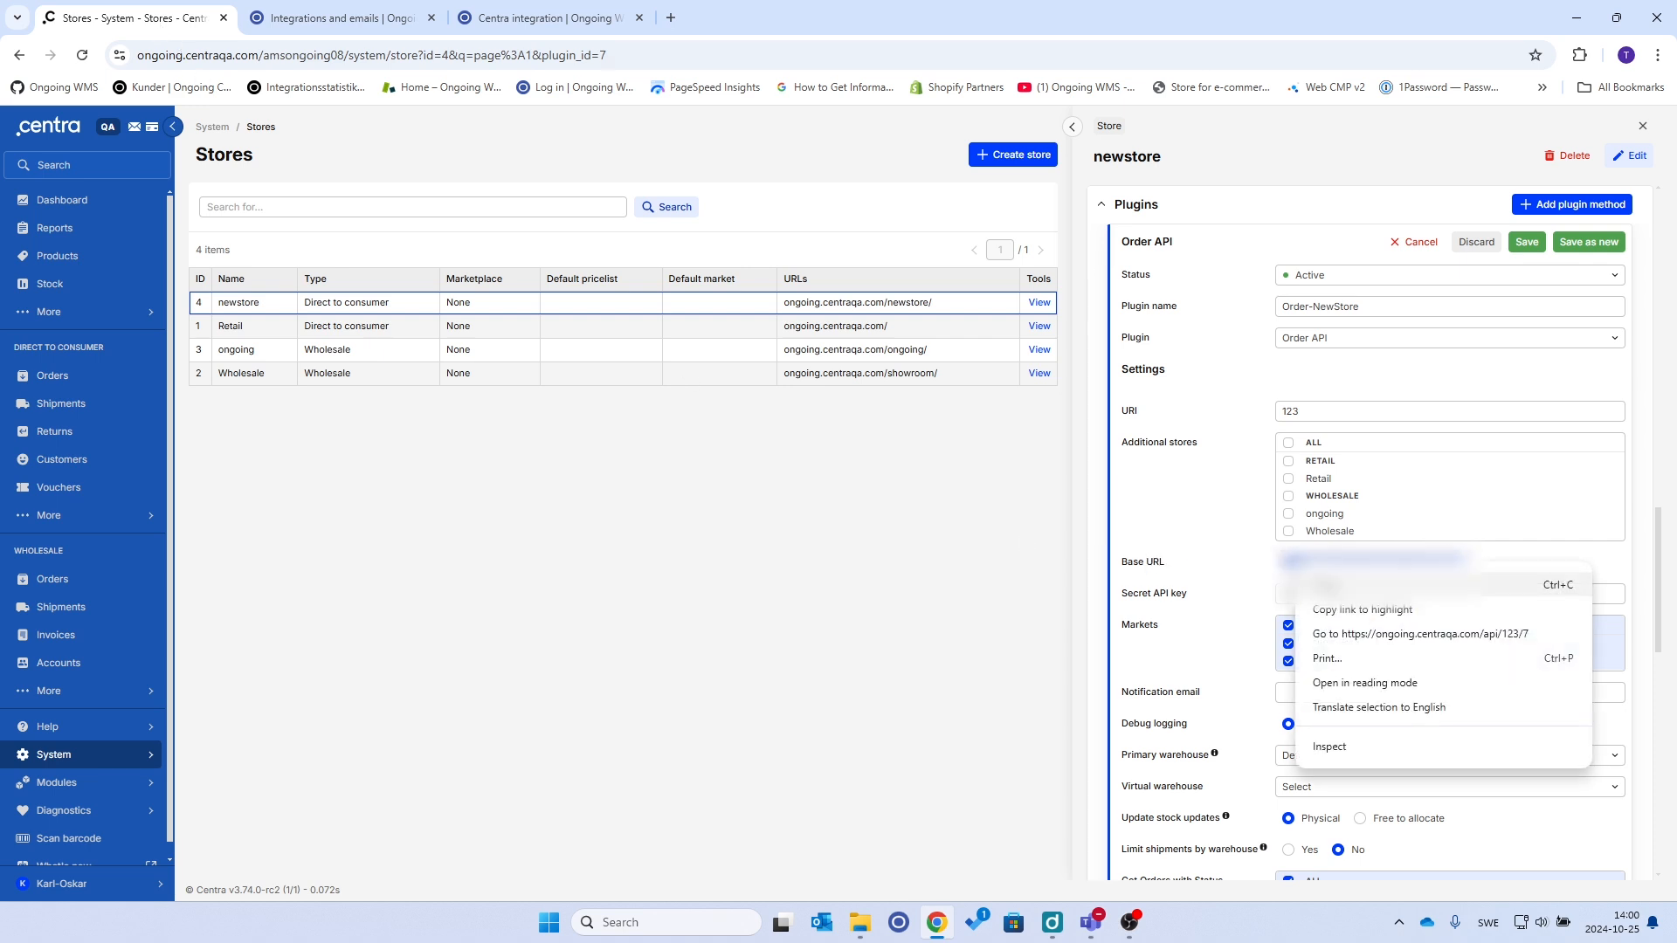
{"action": "left_click", "coordinate": [1328, 586]}
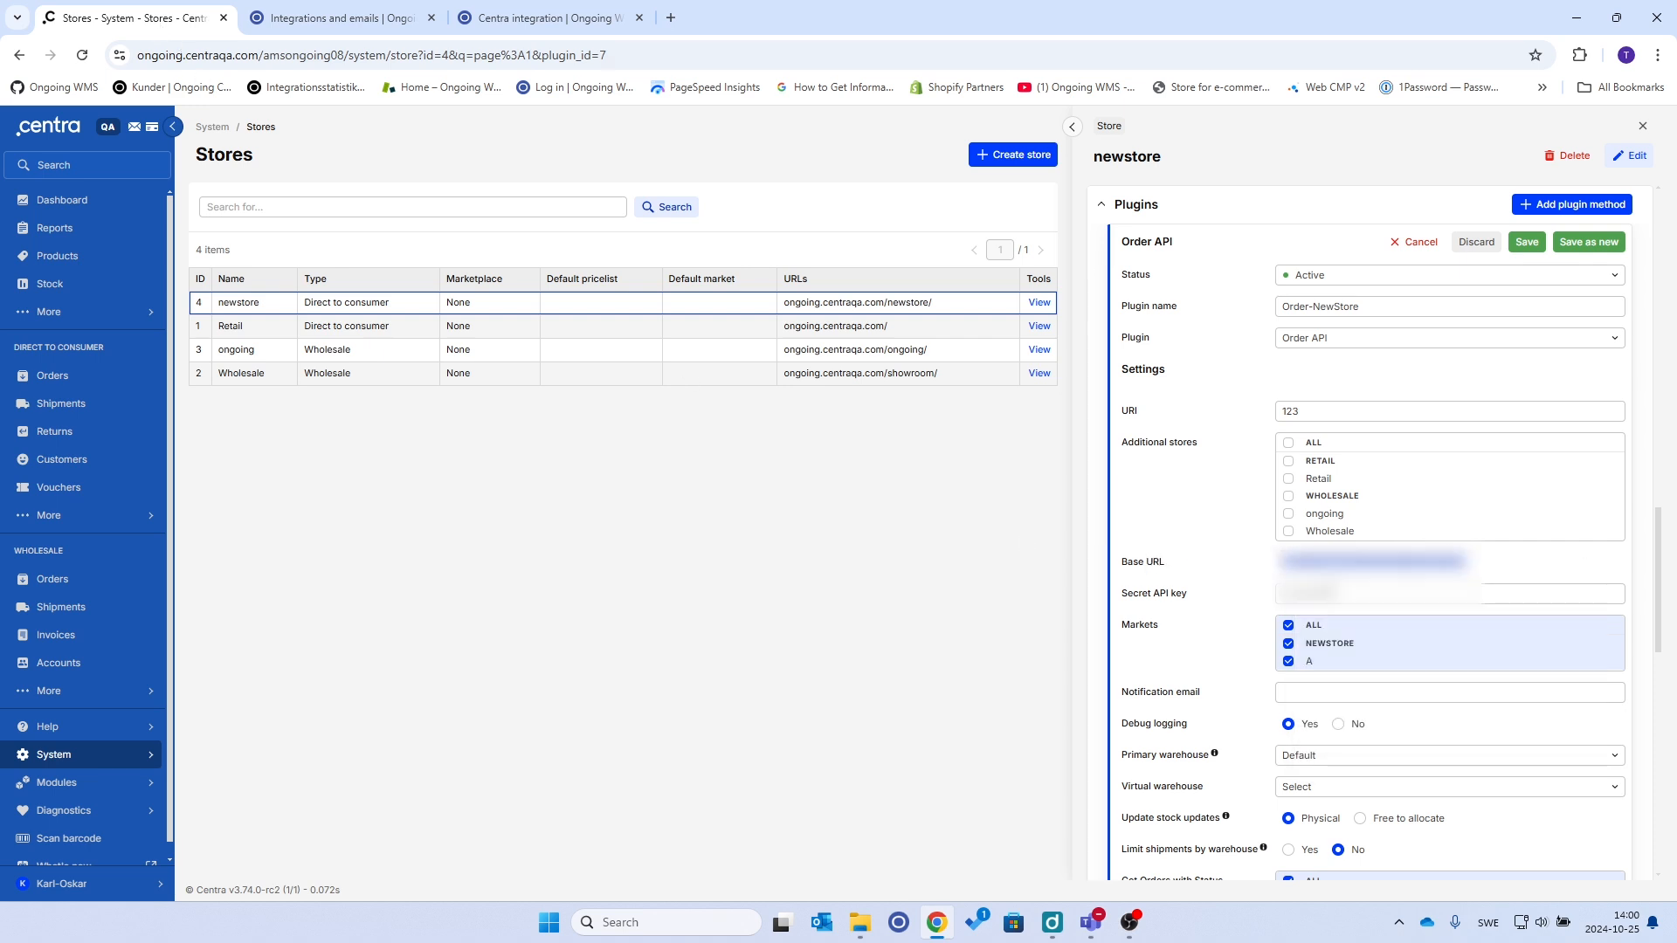
Find the Integrations and emails page via quick search 'integra' and start a new integration
{"action": "left_click", "coordinate": [348, 21]}
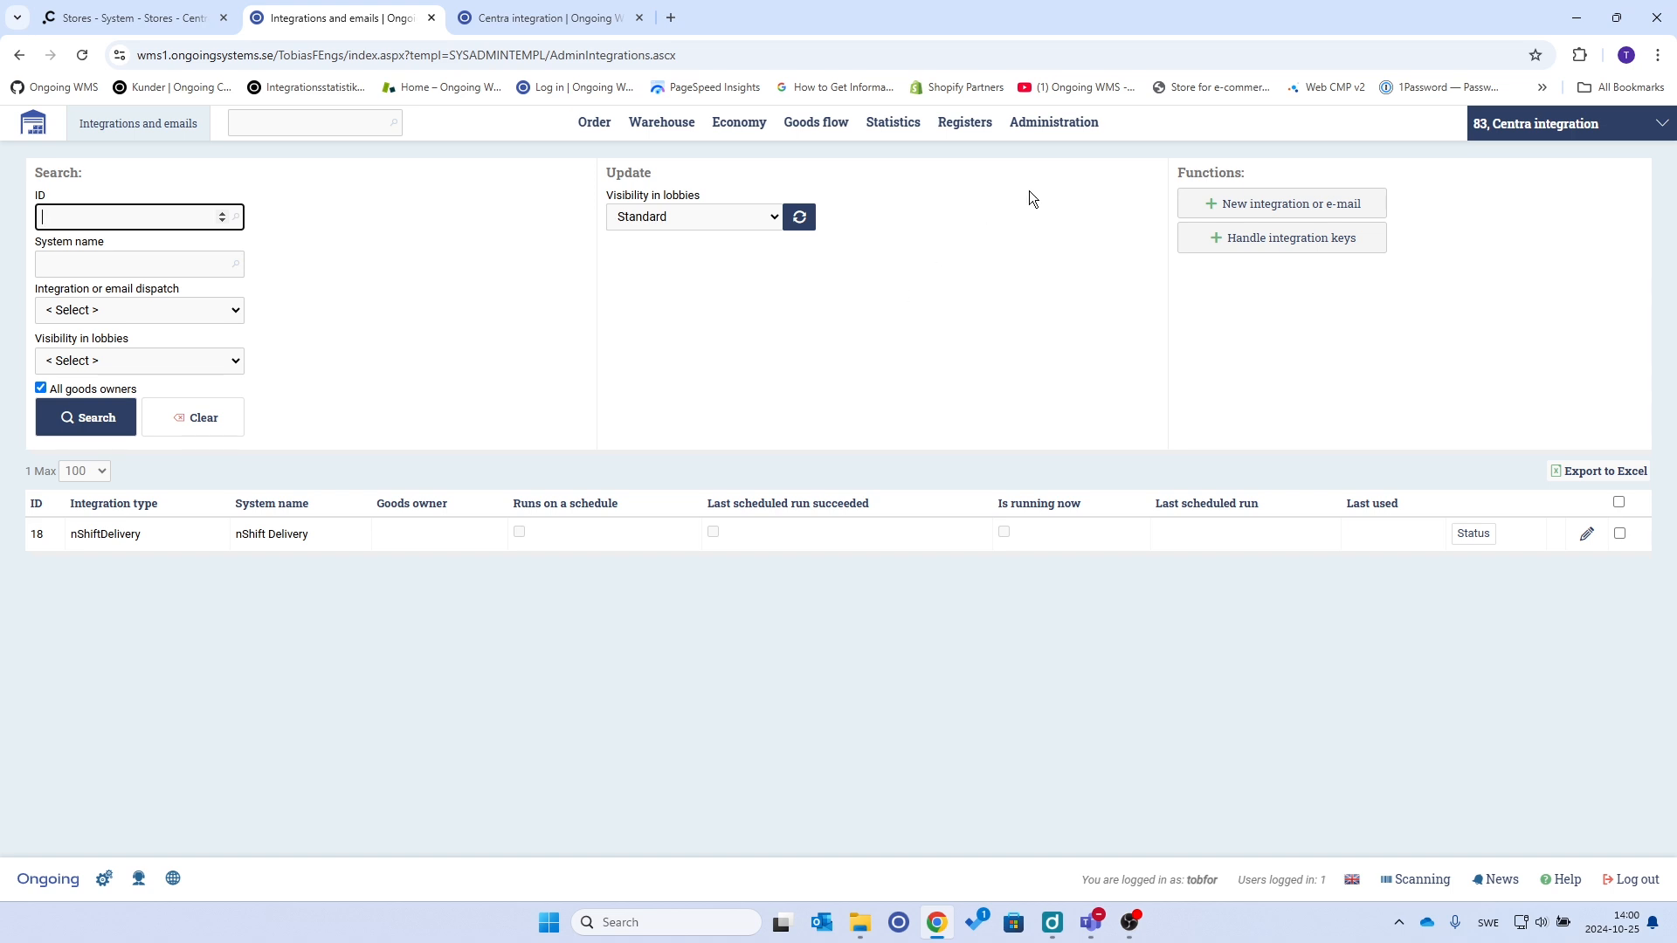
{"action": "left_click", "coordinate": [1055, 123]}
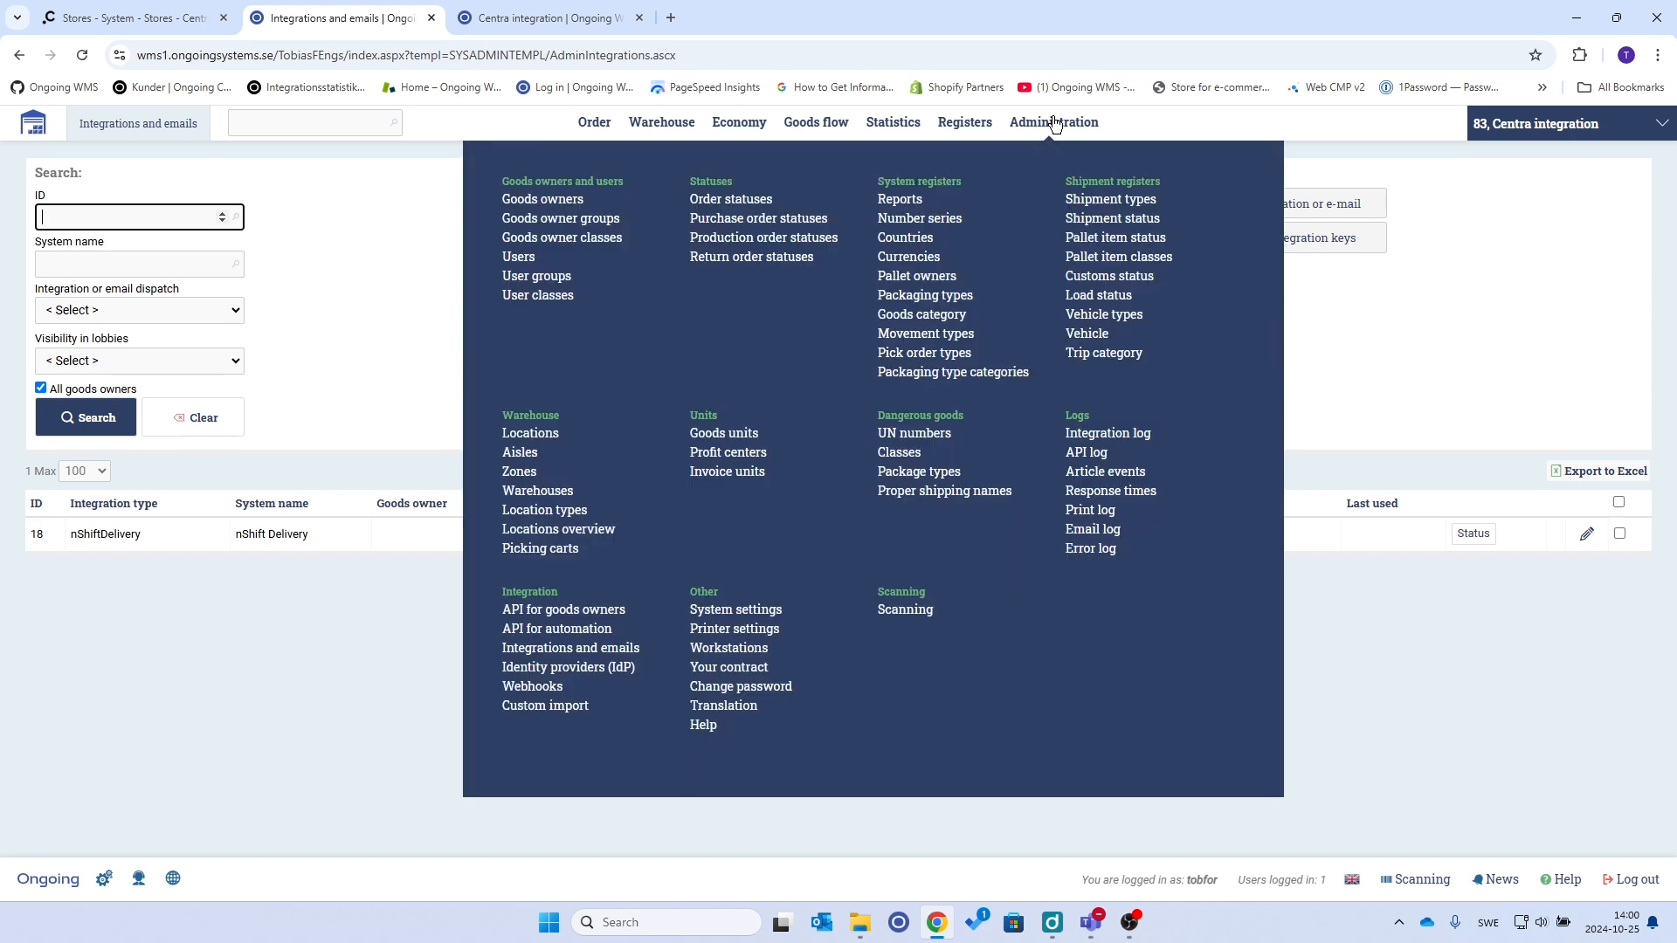
{"action": "left_click", "coordinate": [283, 182]}
{"action": "left_click", "coordinate": [301, 127]}
{"action": "type", "text": "integra"}
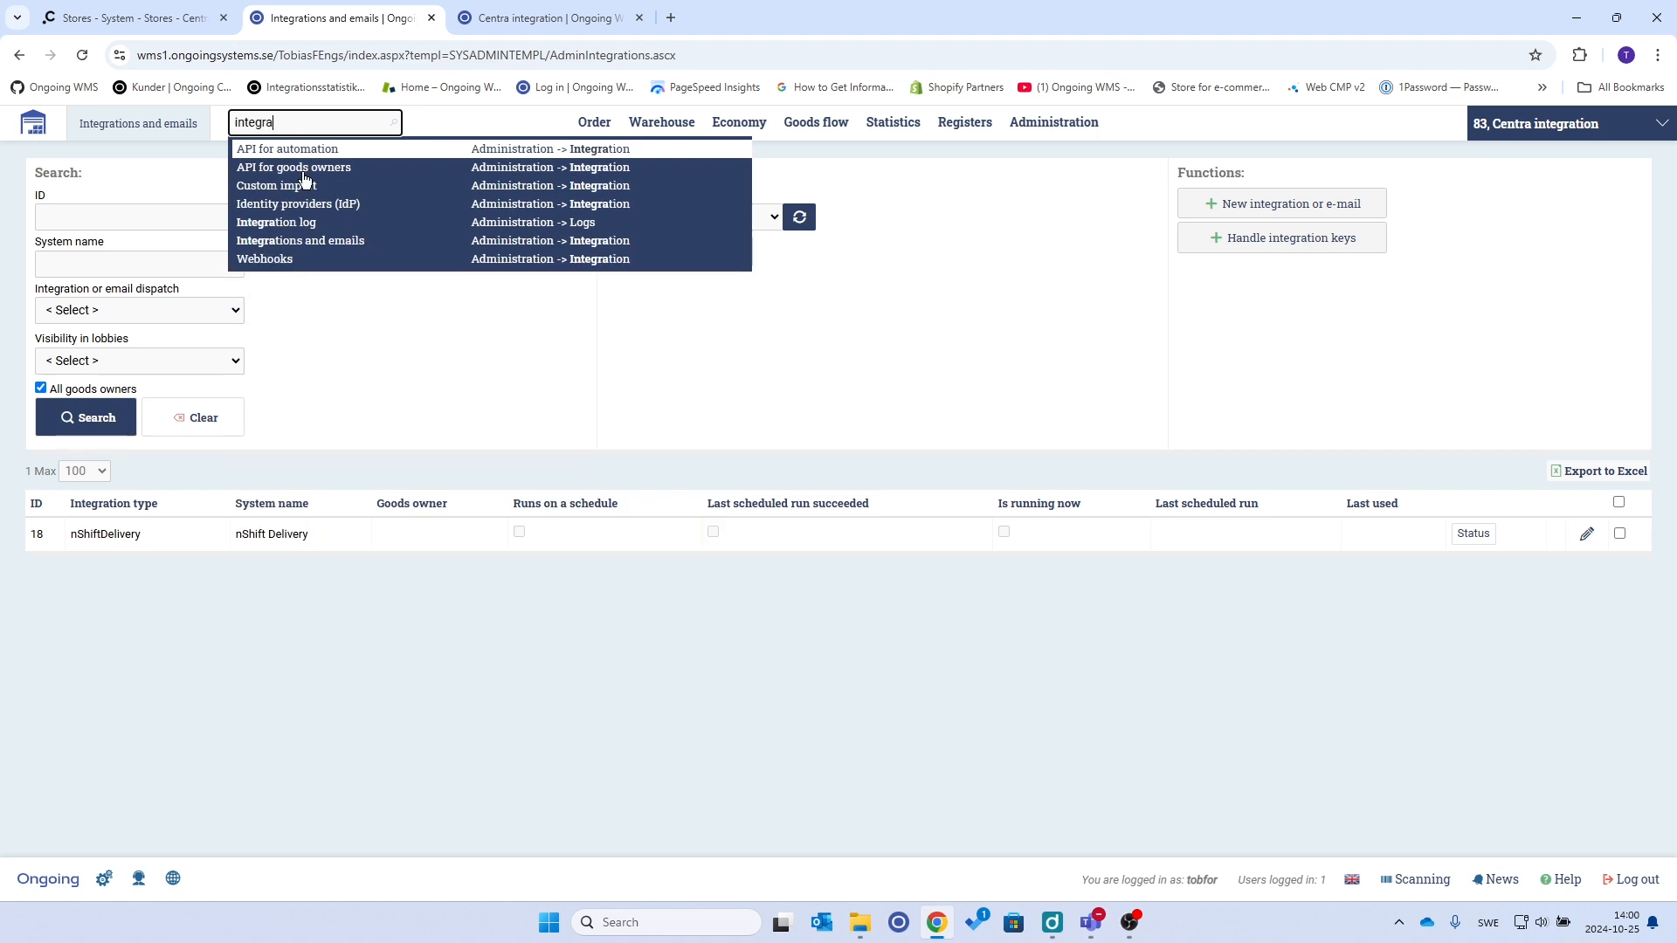
{"action": "left_click", "coordinate": [1203, 468]}
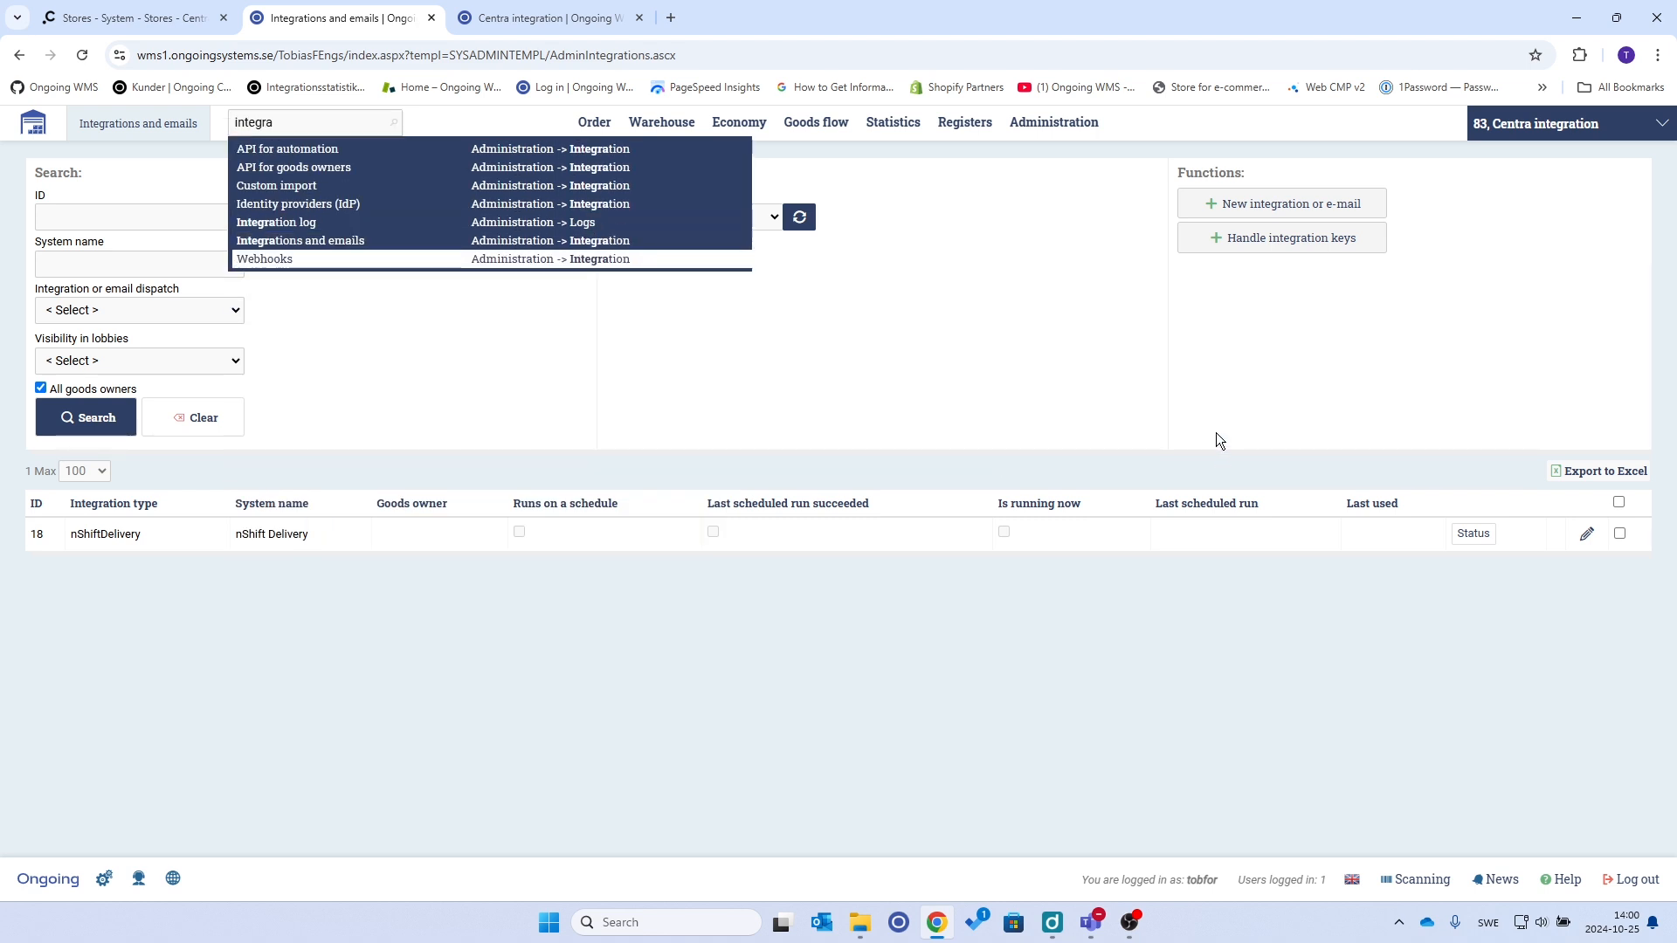
{"action": "left_click", "coordinate": [1276, 210]}
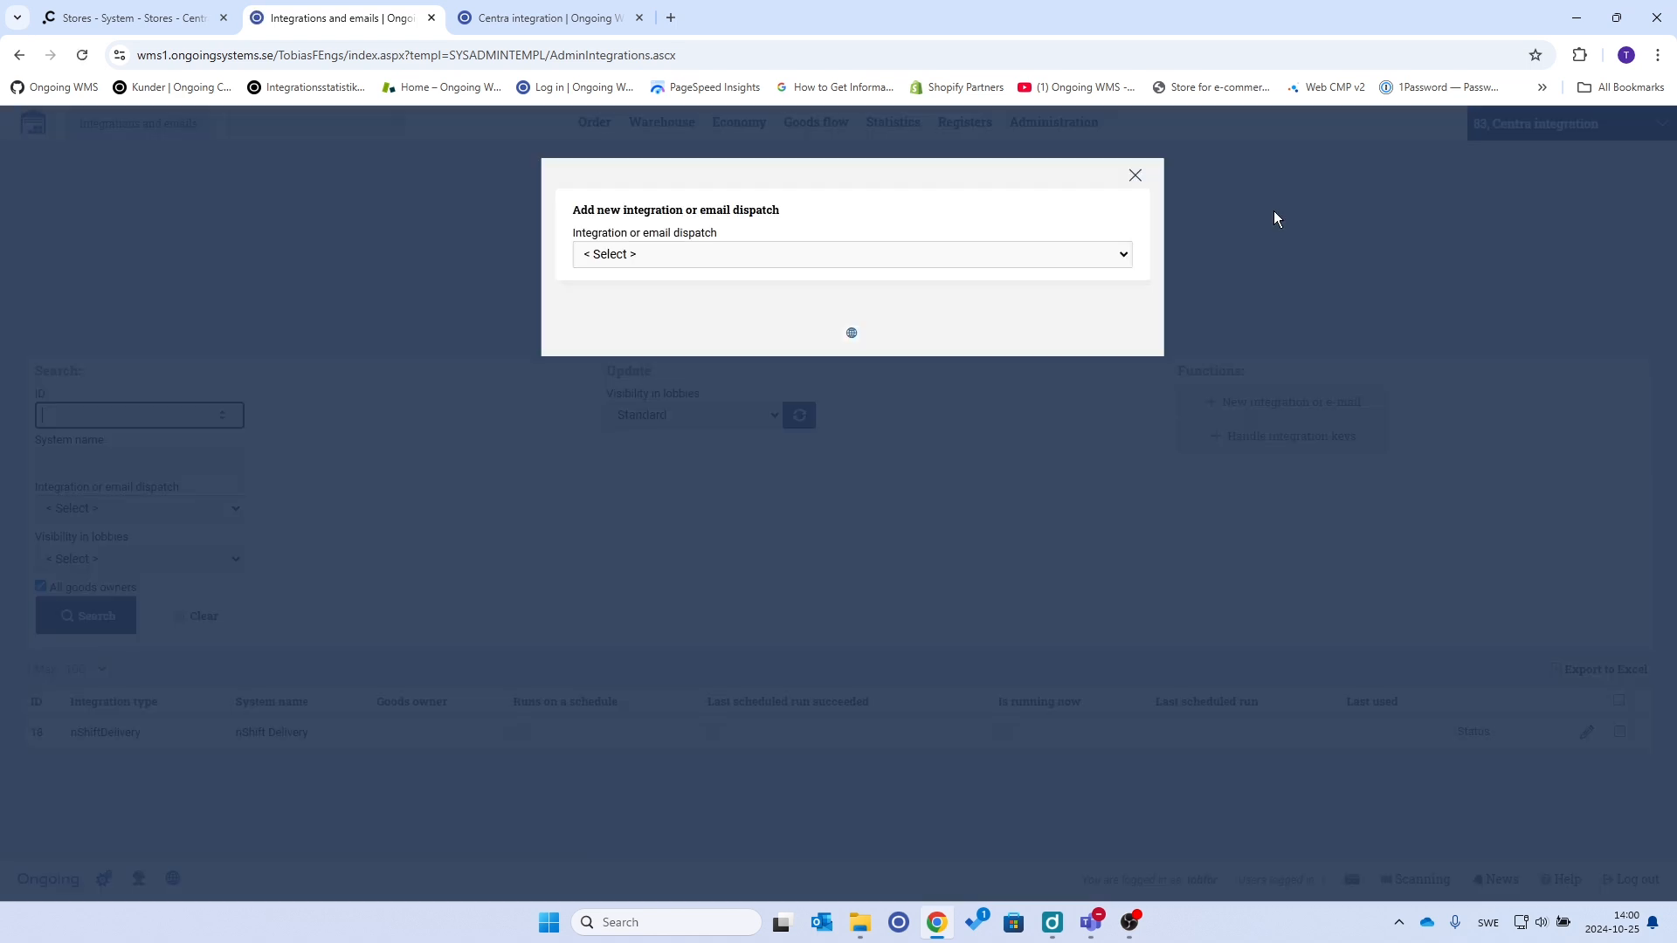
Choose Centra as the integration type with goods owner Centra integration 83
{"action": "left_click", "coordinate": [1118, 255]}
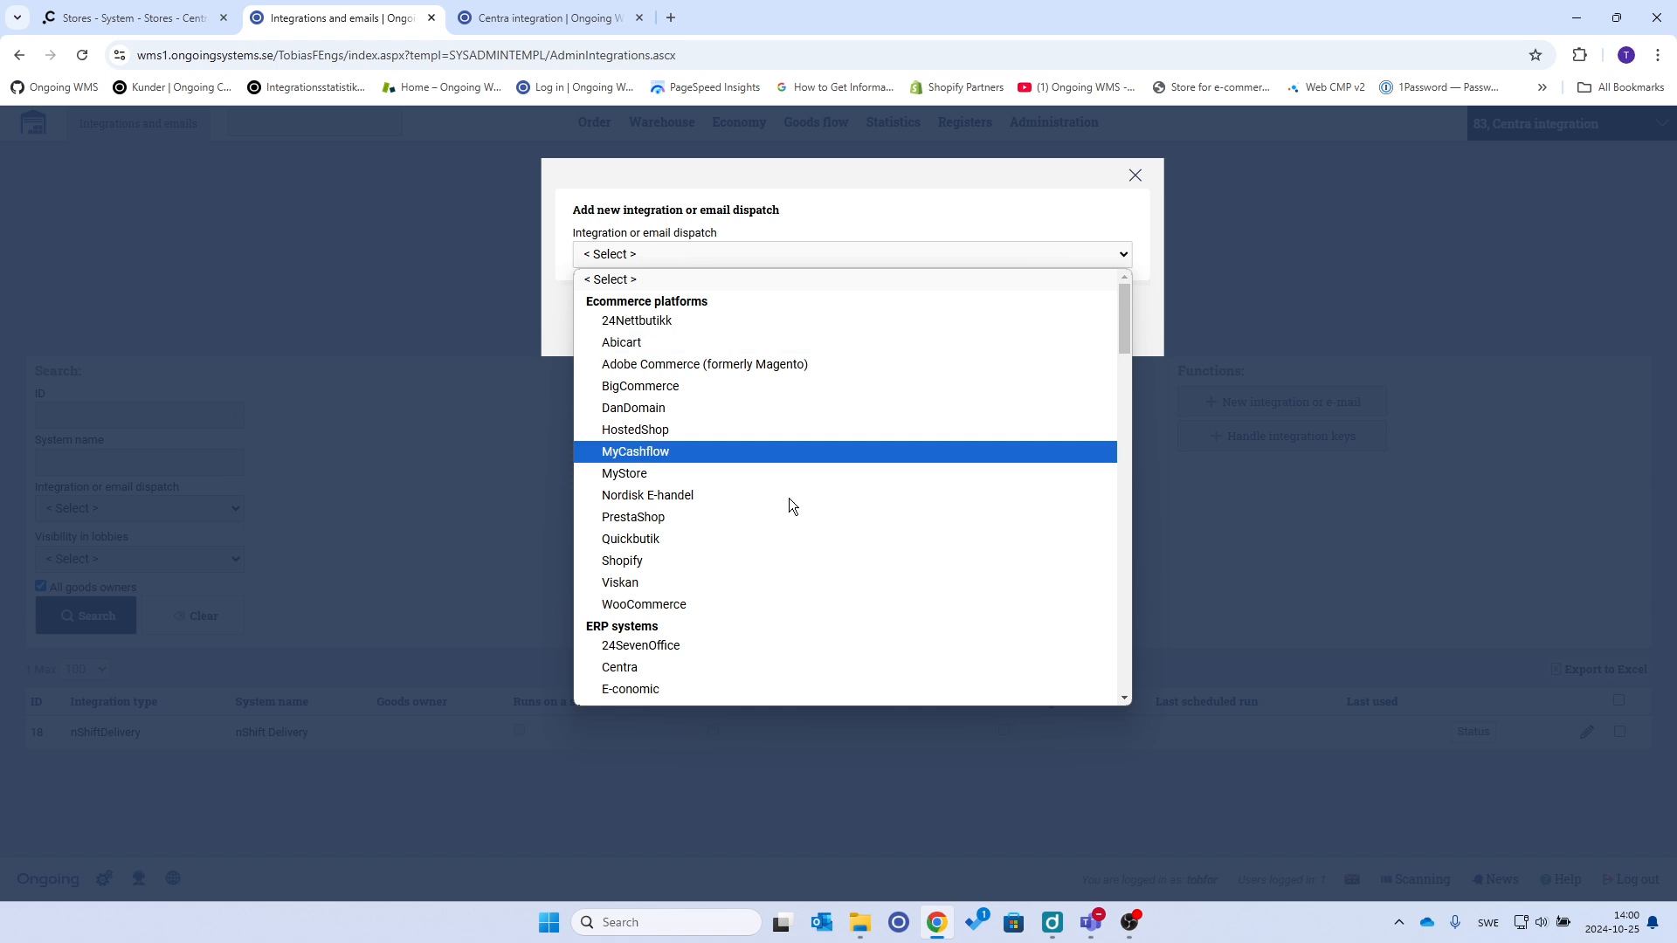
{"action": "left_click", "coordinate": [671, 673]}
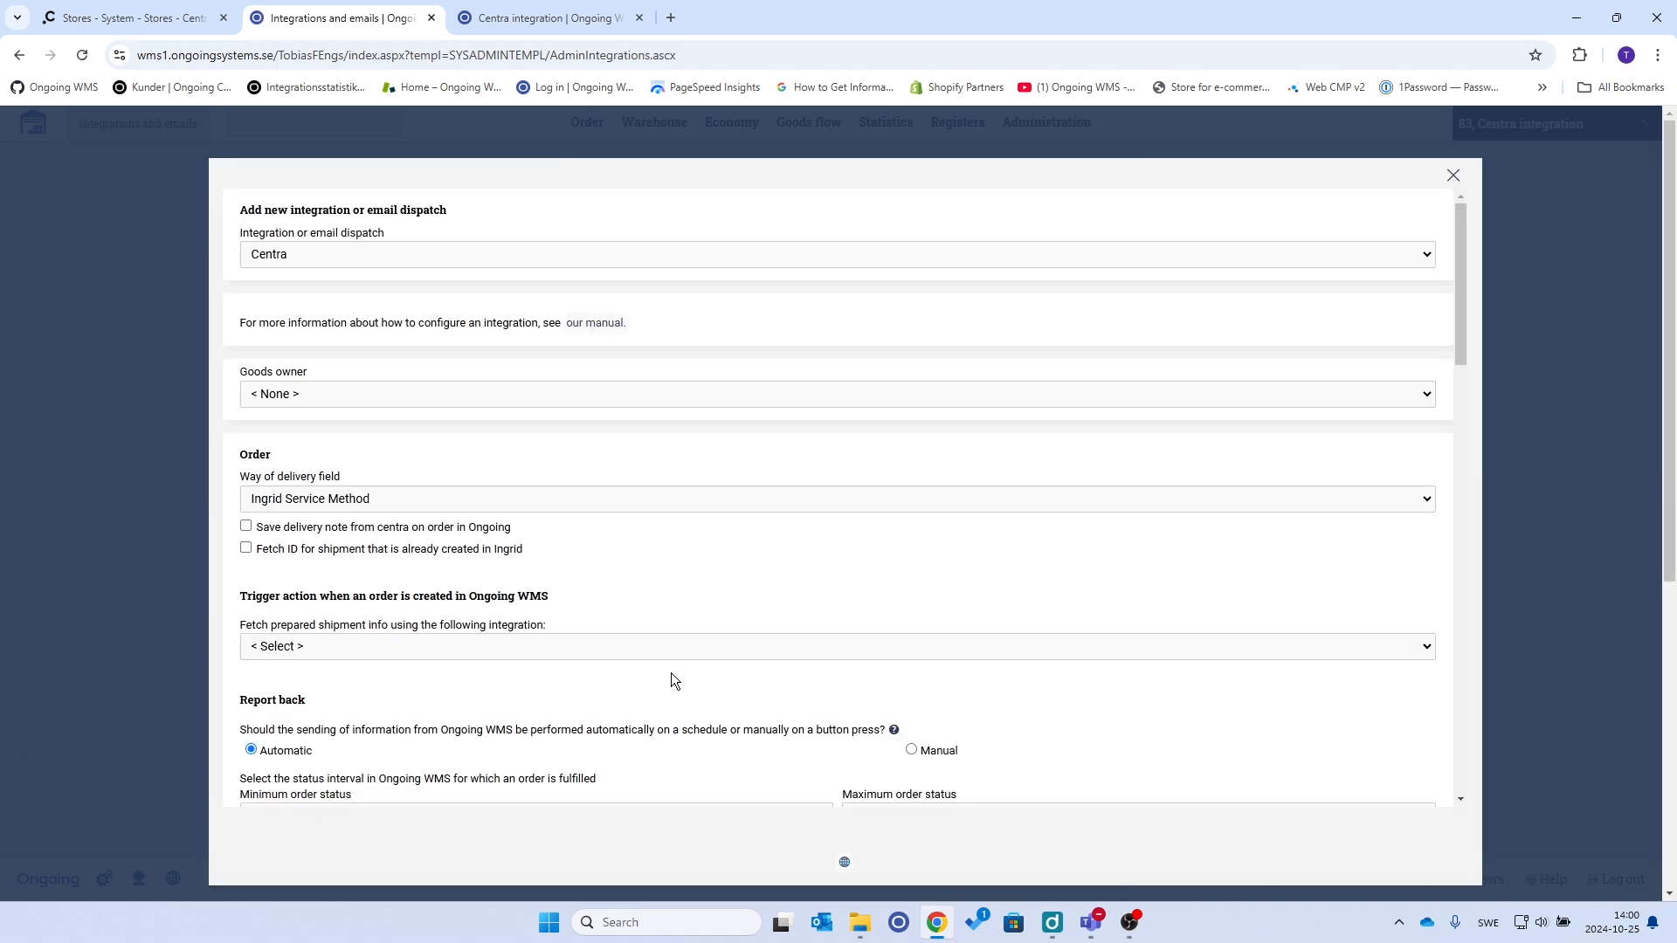
{"action": "left_click", "coordinate": [317, 395]}
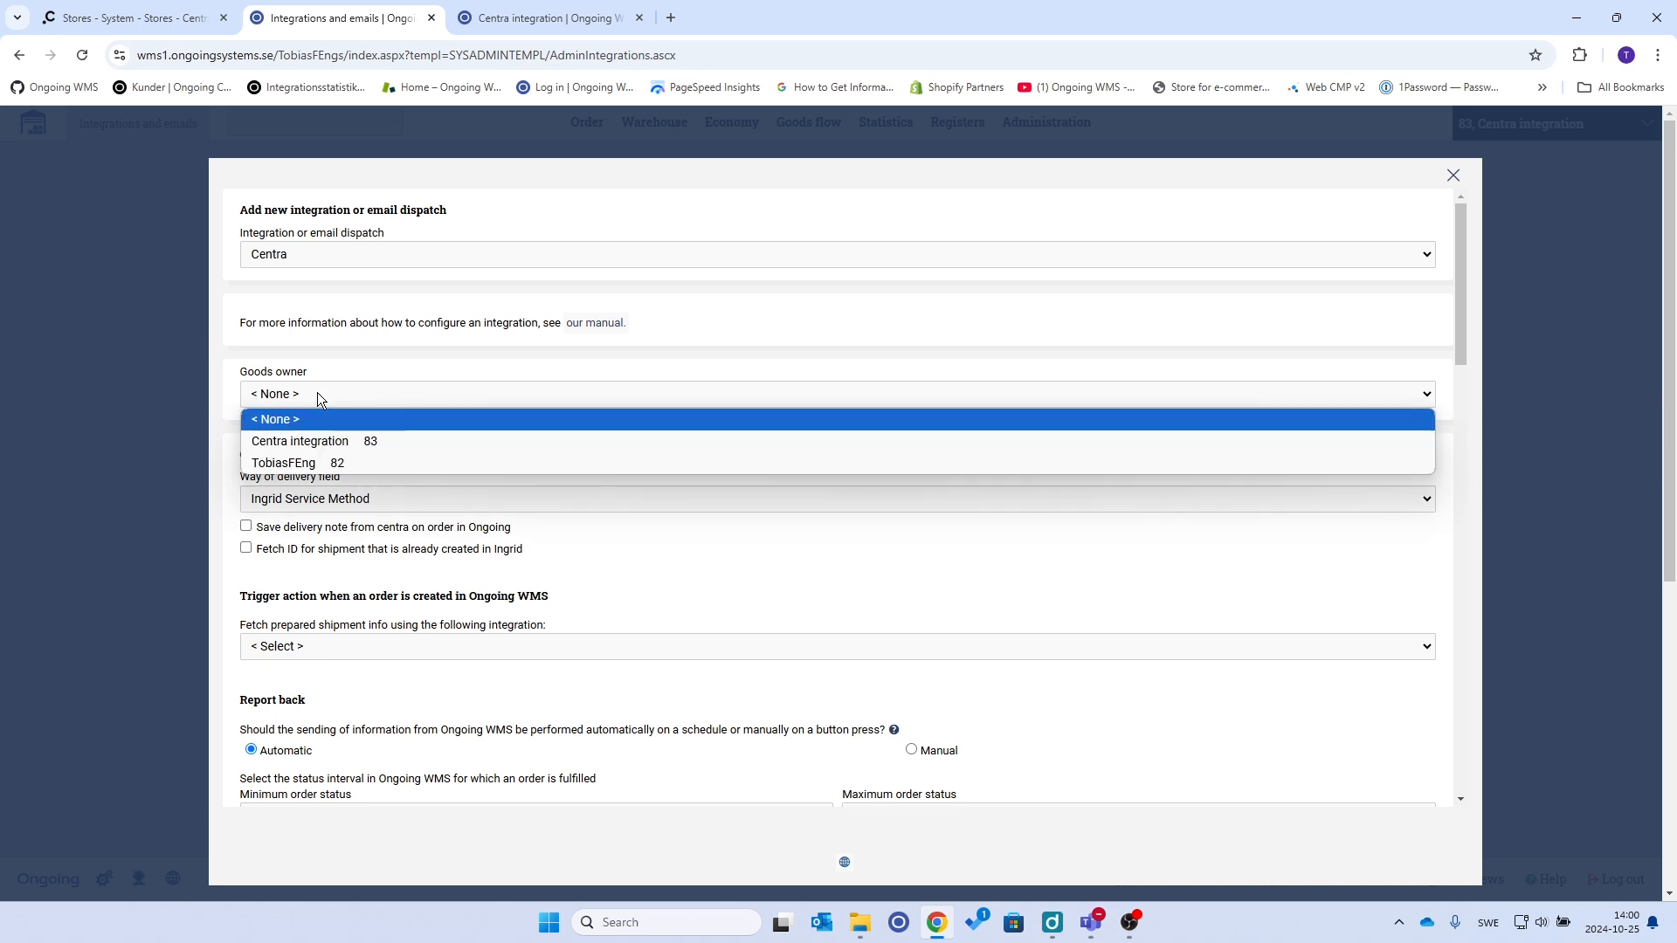
{"action": "left_click", "coordinate": [327, 442]}
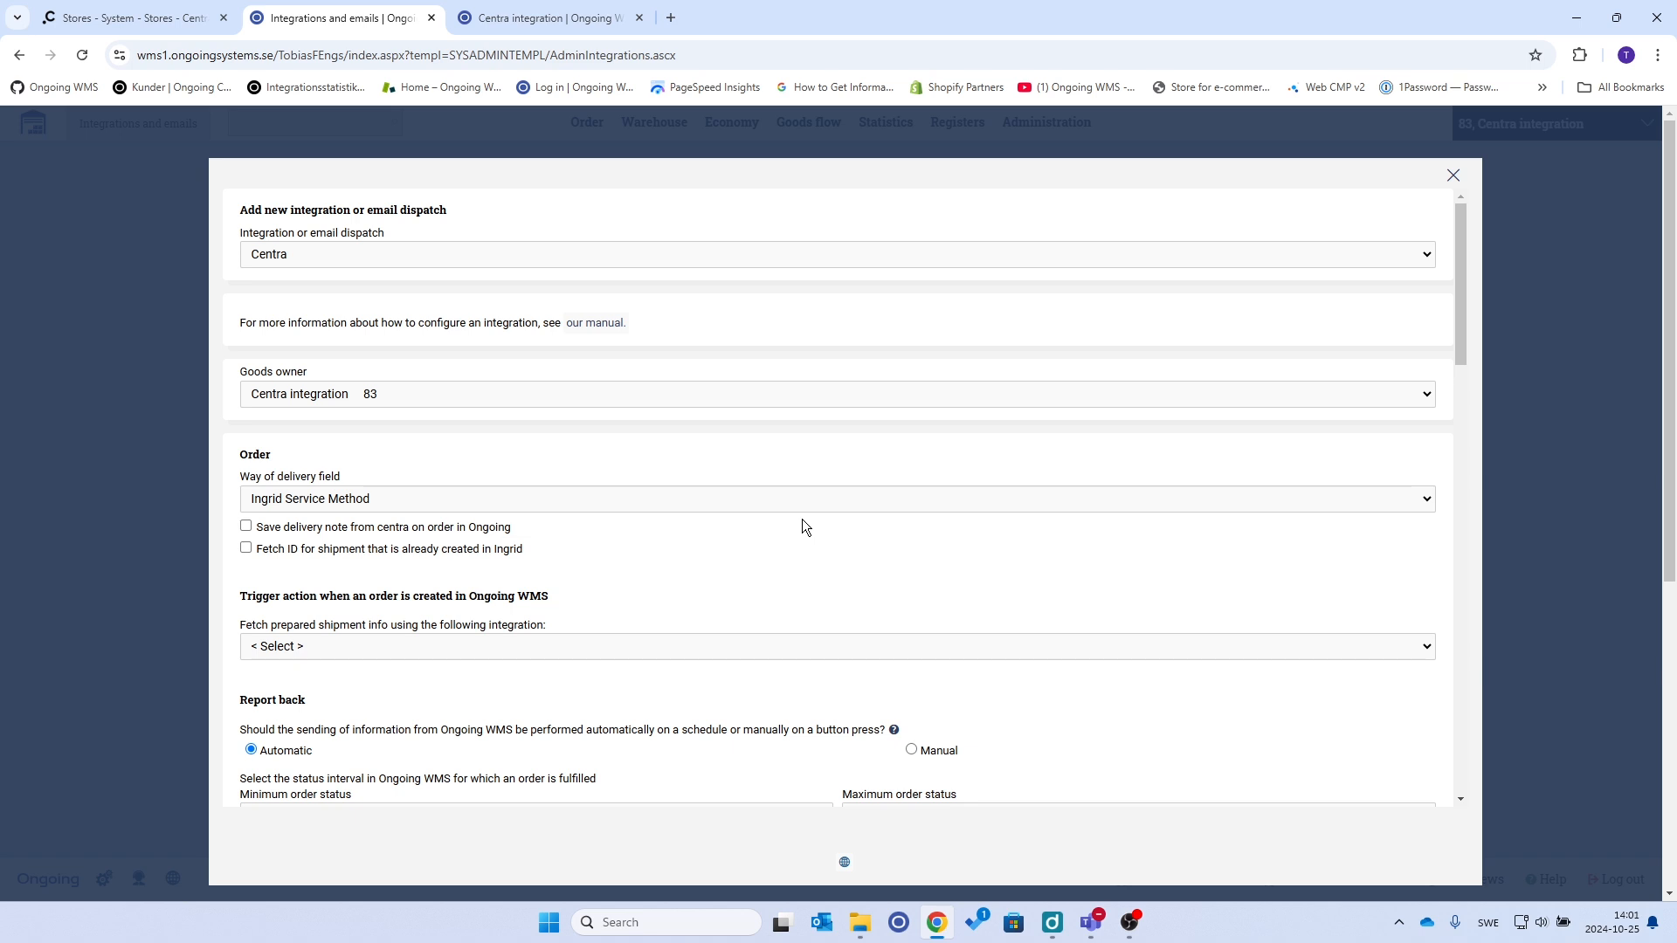
Set the Article identifier to Sku
{"action": "scroll", "coordinate": [802, 523], "scroll_direction": "down", "scroll_amount": 5}
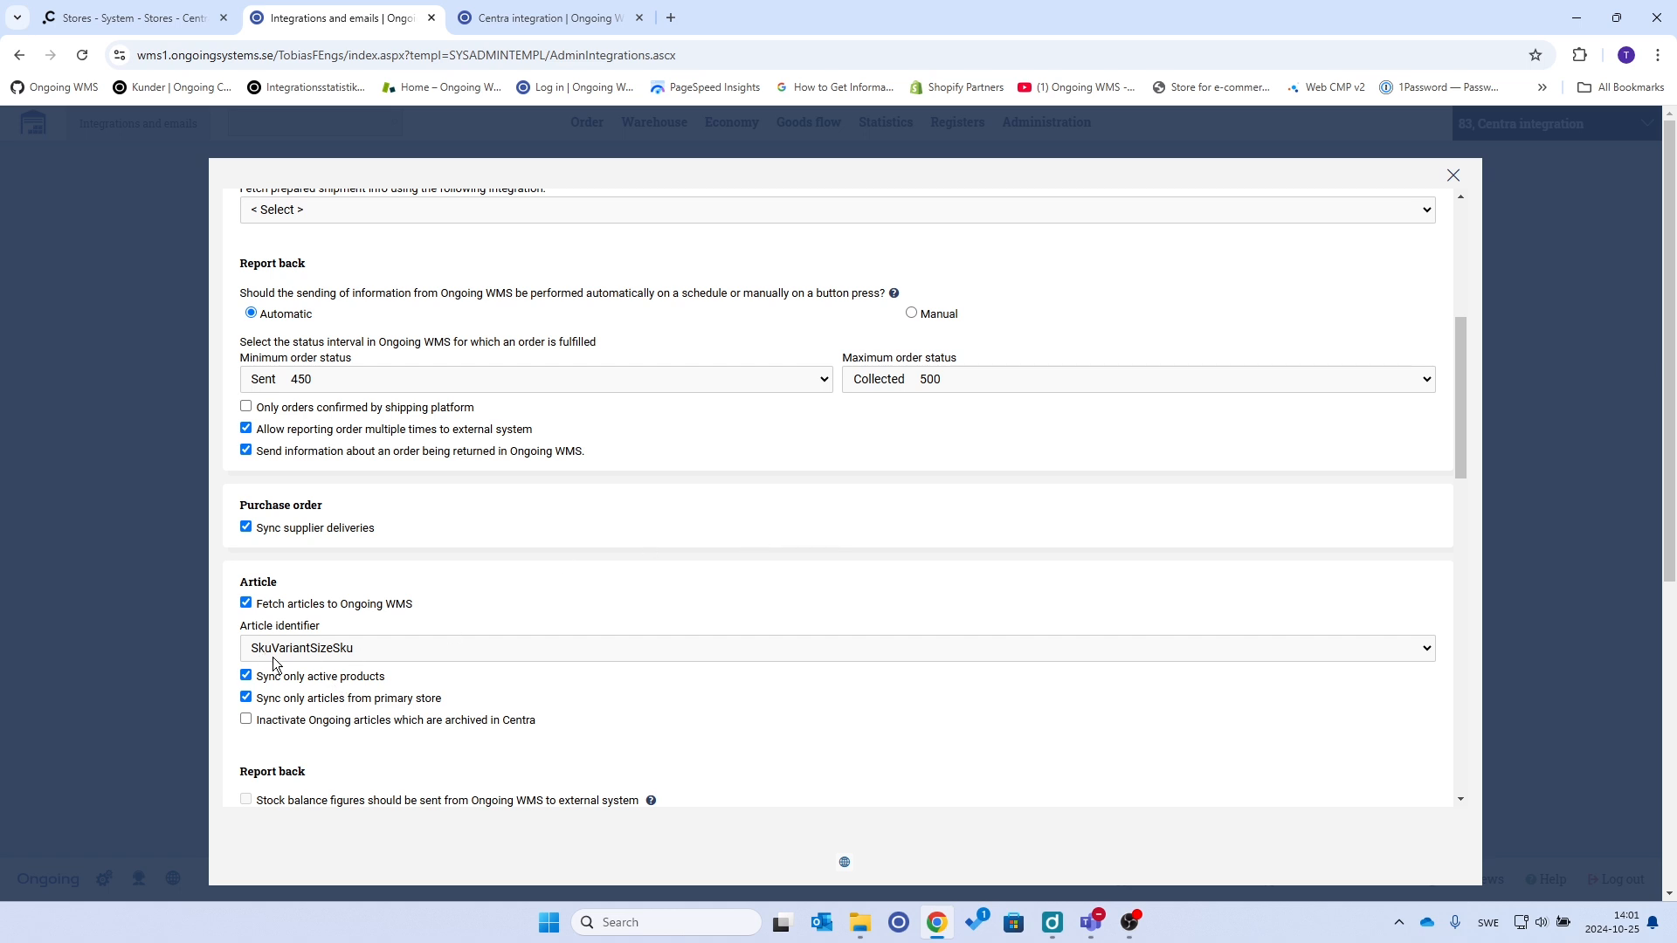
{"action": "left_click", "coordinate": [344, 662]}
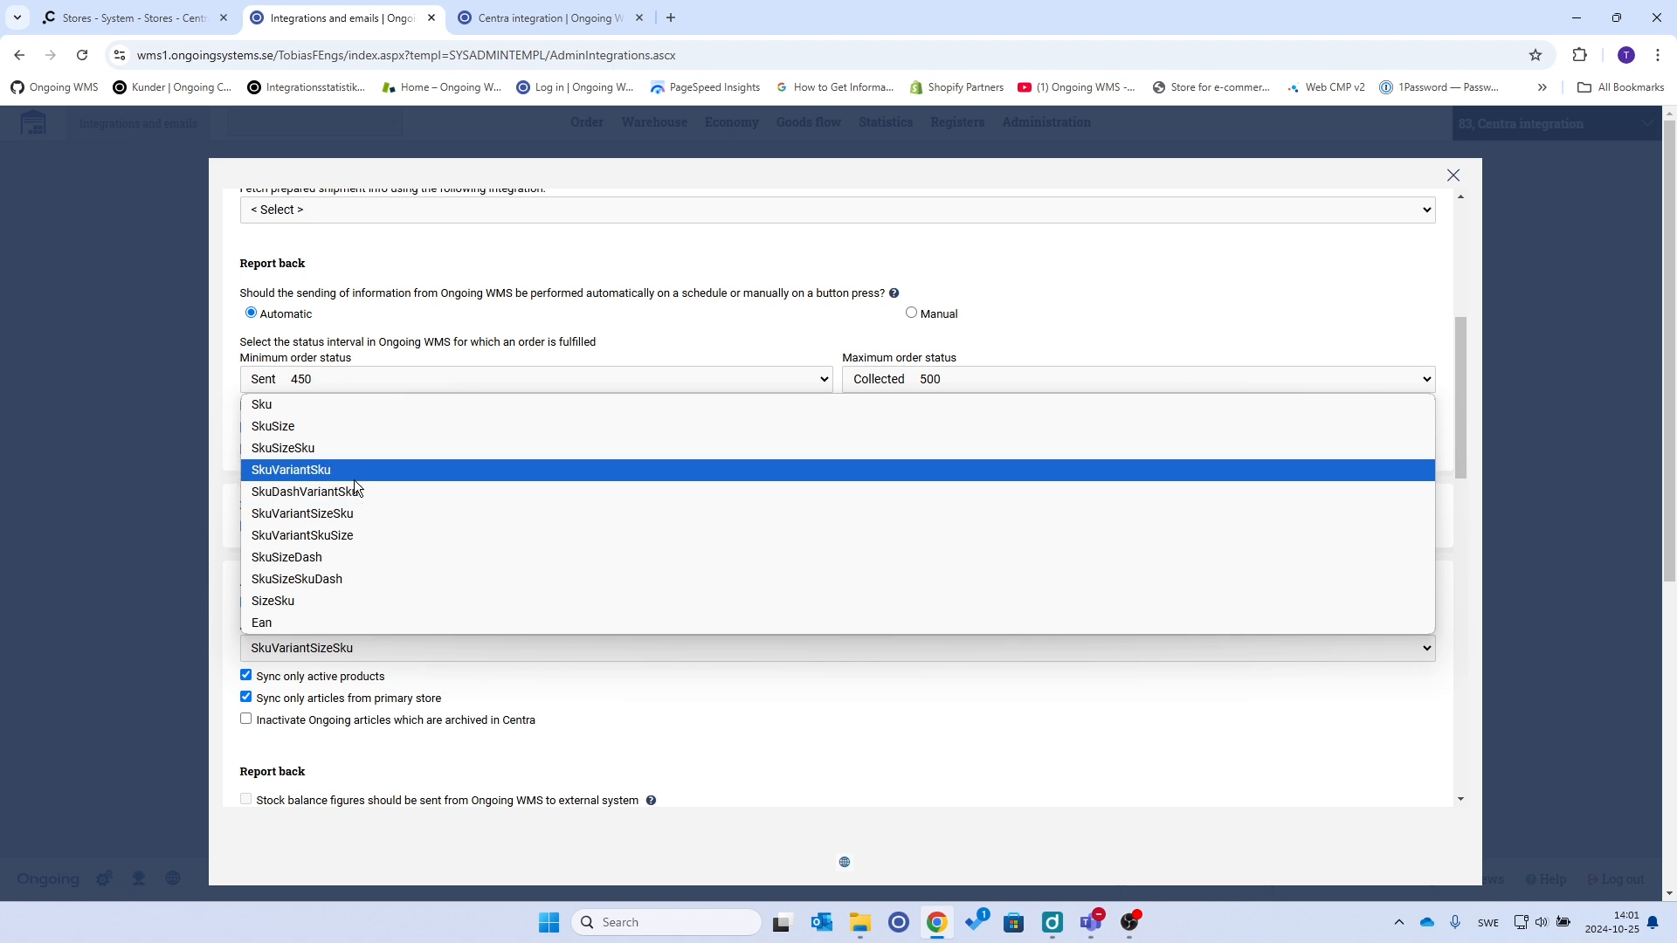
{"action": "left_click", "coordinate": [349, 411]}
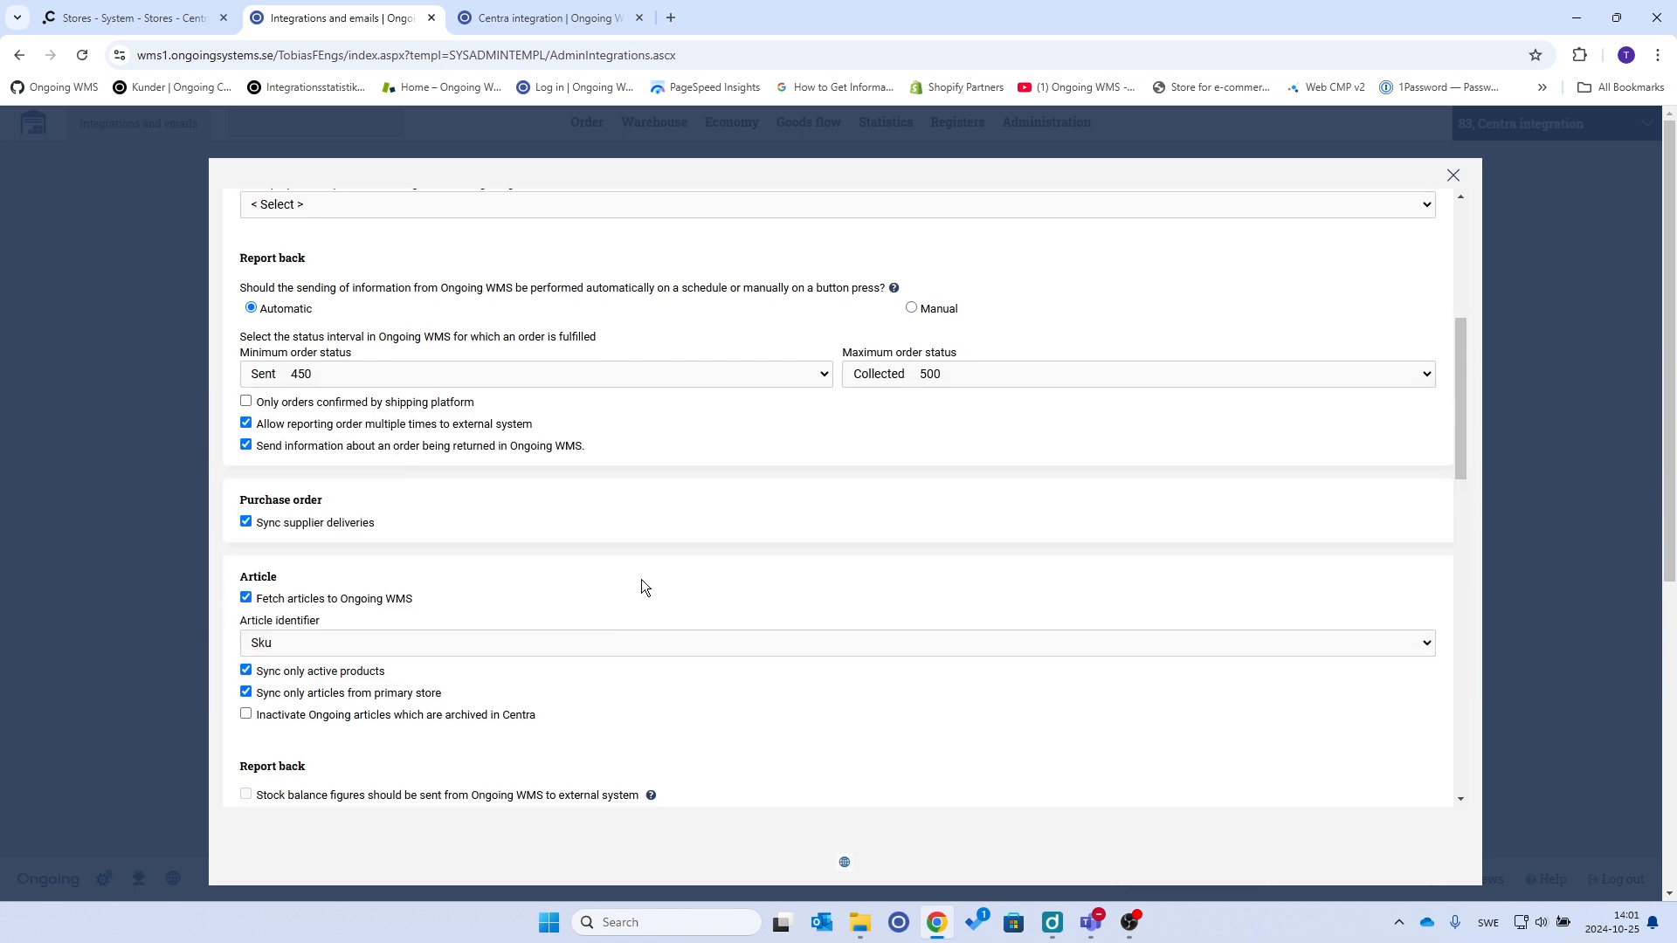
{"action": "scroll", "coordinate": [642, 585], "scroll_direction": "down", "scroll_amount": 5}
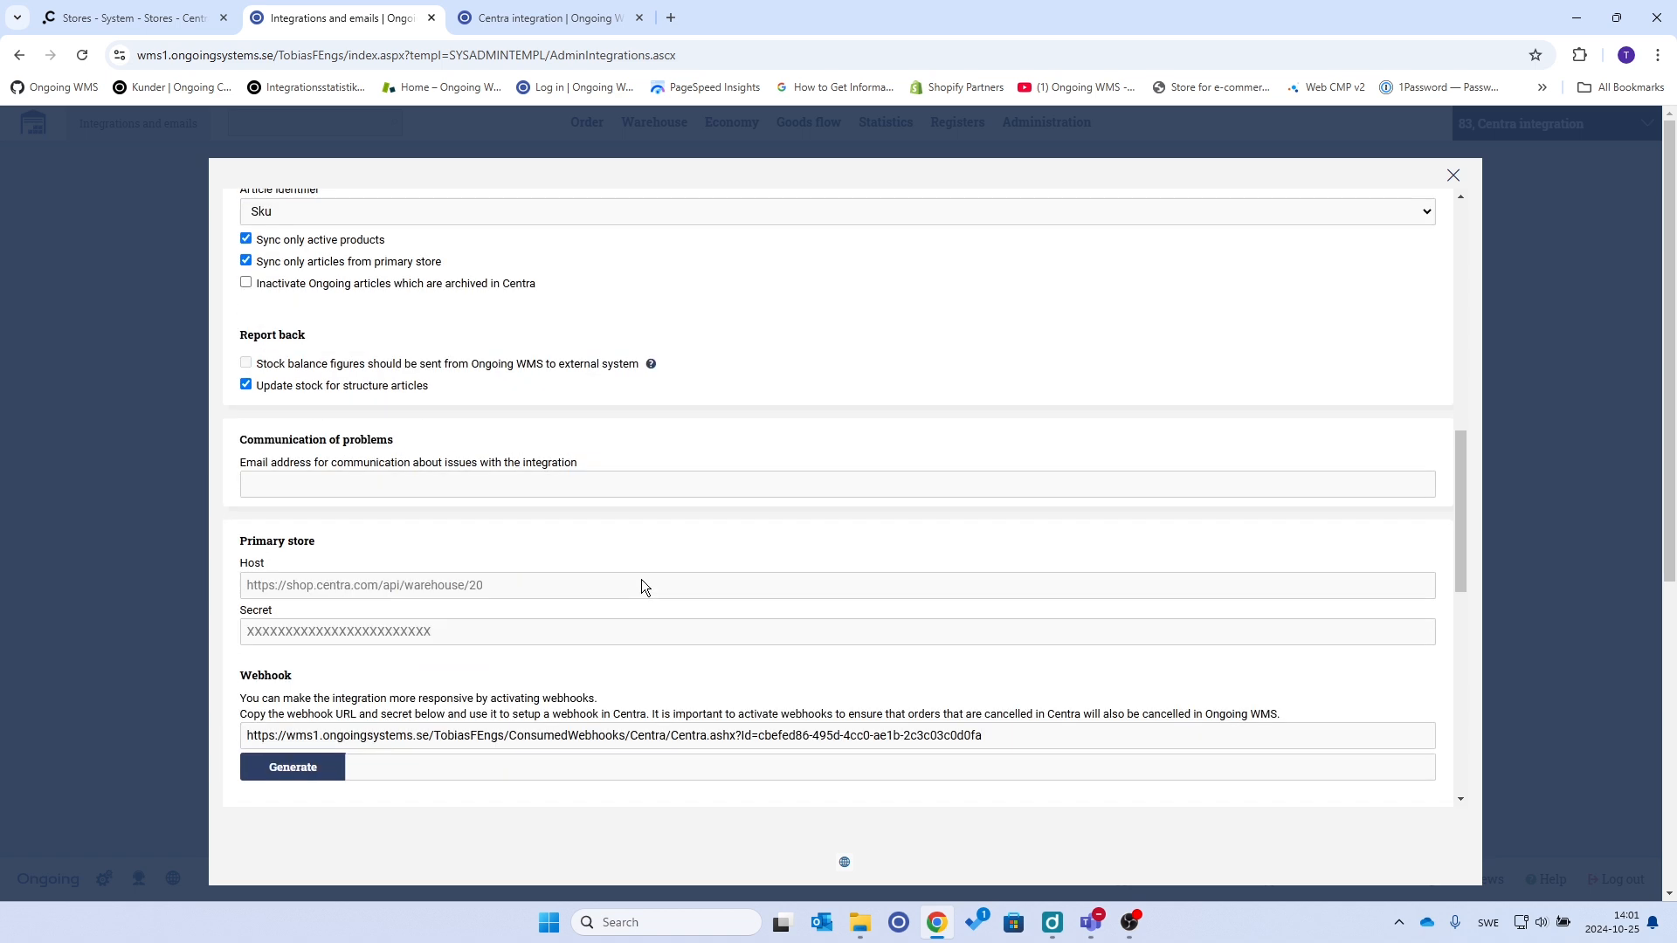
Fill in the primary store Host and paste the Centra store's secret API key into Secret
{"action": "left_click", "coordinate": [529, 583]}
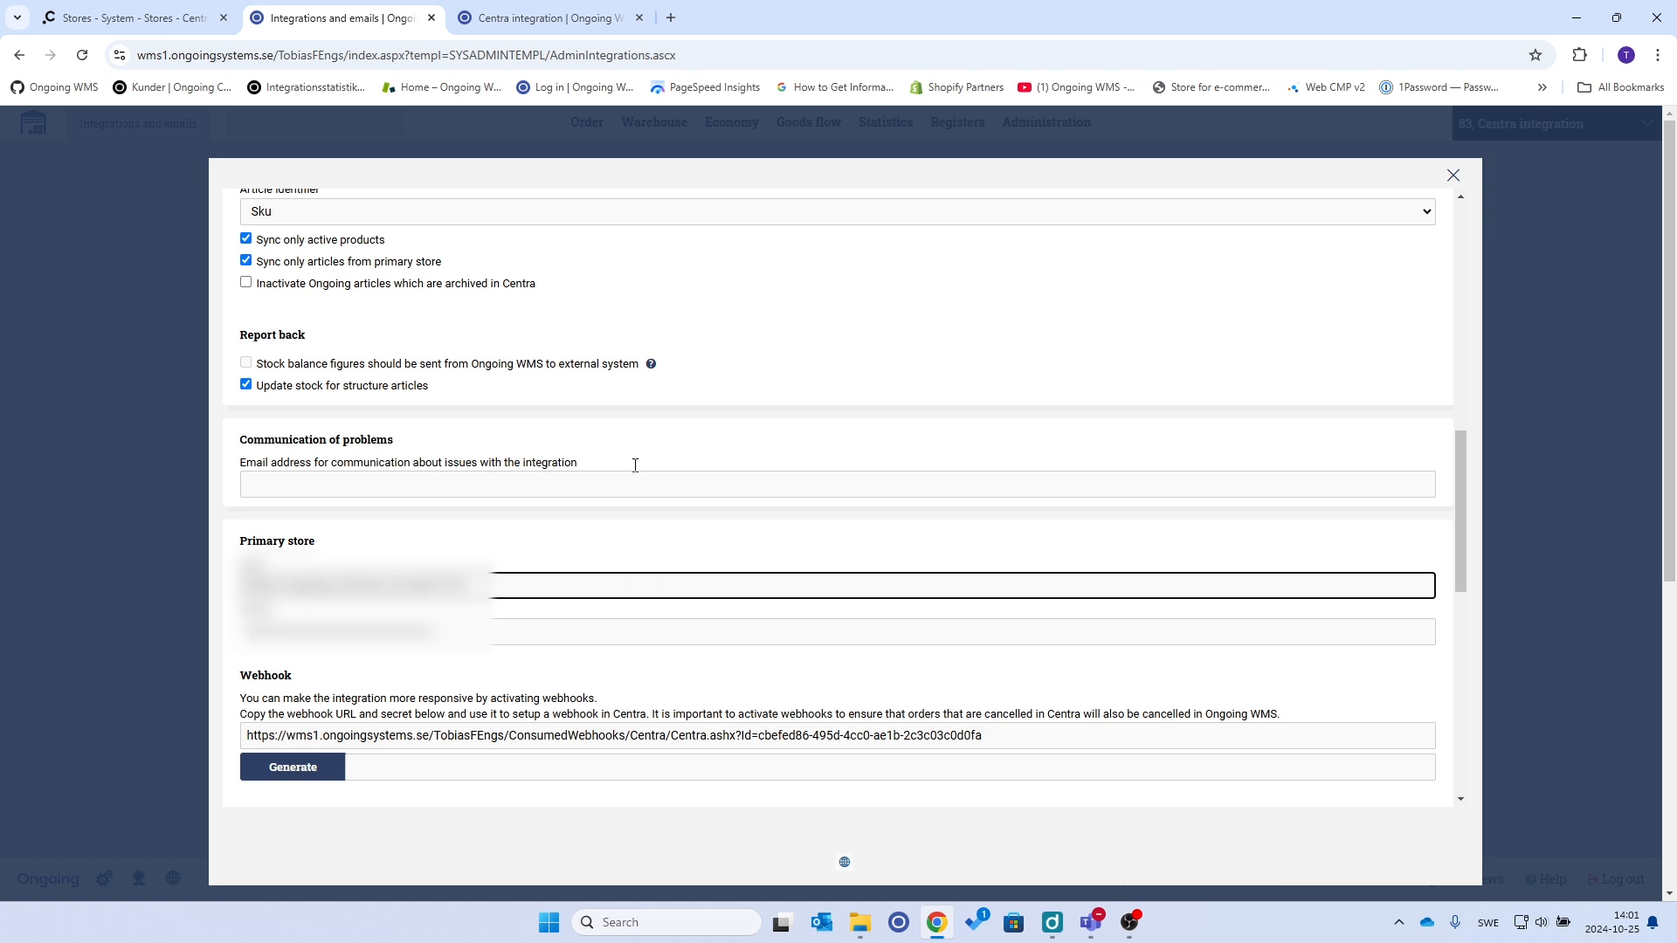
{"action": "left_click", "coordinate": [131, 18]}
{"action": "left_click_drag", "start_coordinate": [1373, 595], "coordinate": [1134, 599]}
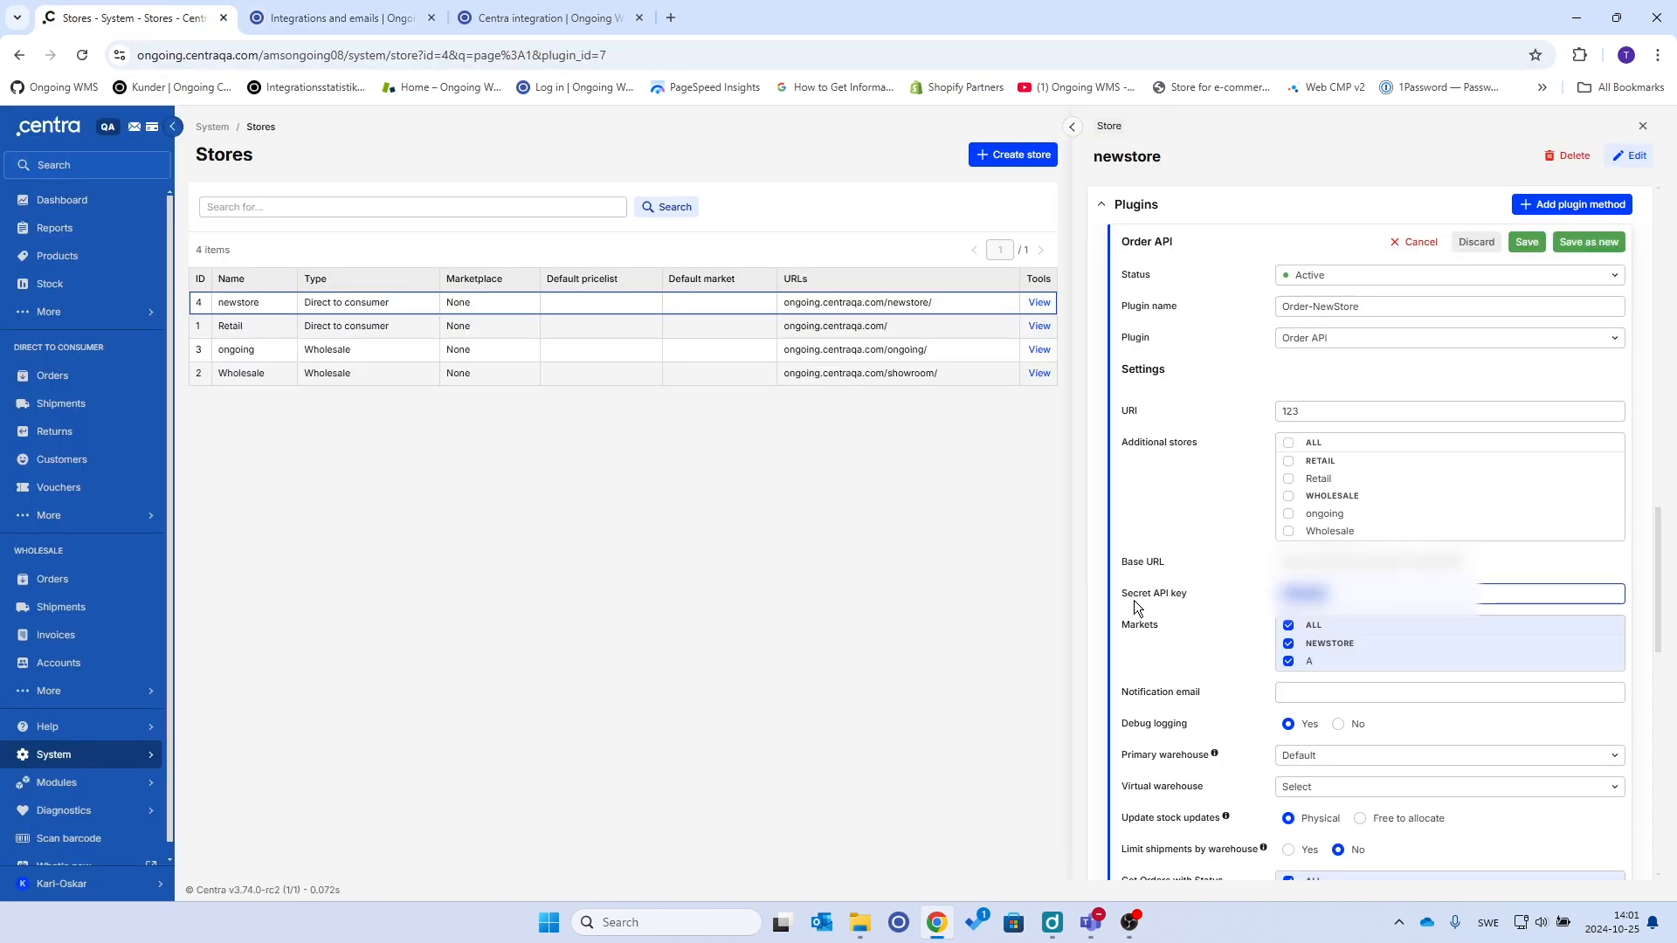
{"action": "left_click", "coordinate": [340, 18]}
{"action": "left_click", "coordinate": [387, 638]}
{"action": "key", "text": "ctrl+v"}
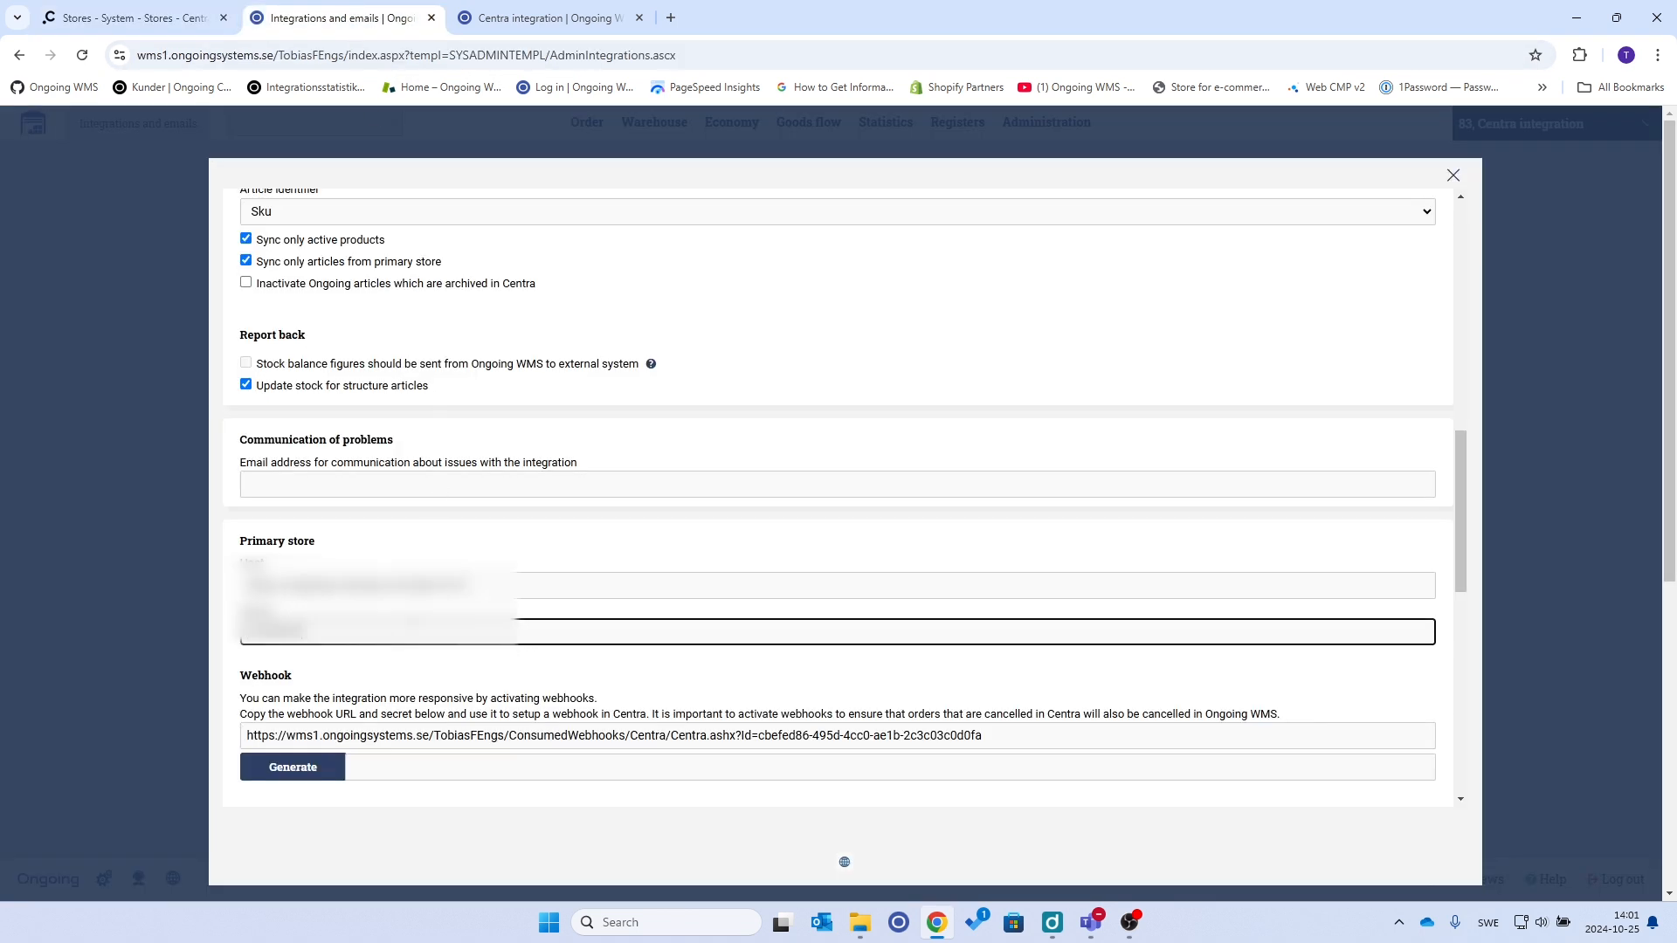
{"action": "scroll", "coordinate": [1005, 613], "scroll_direction": "down", "scroll_amount": 2}
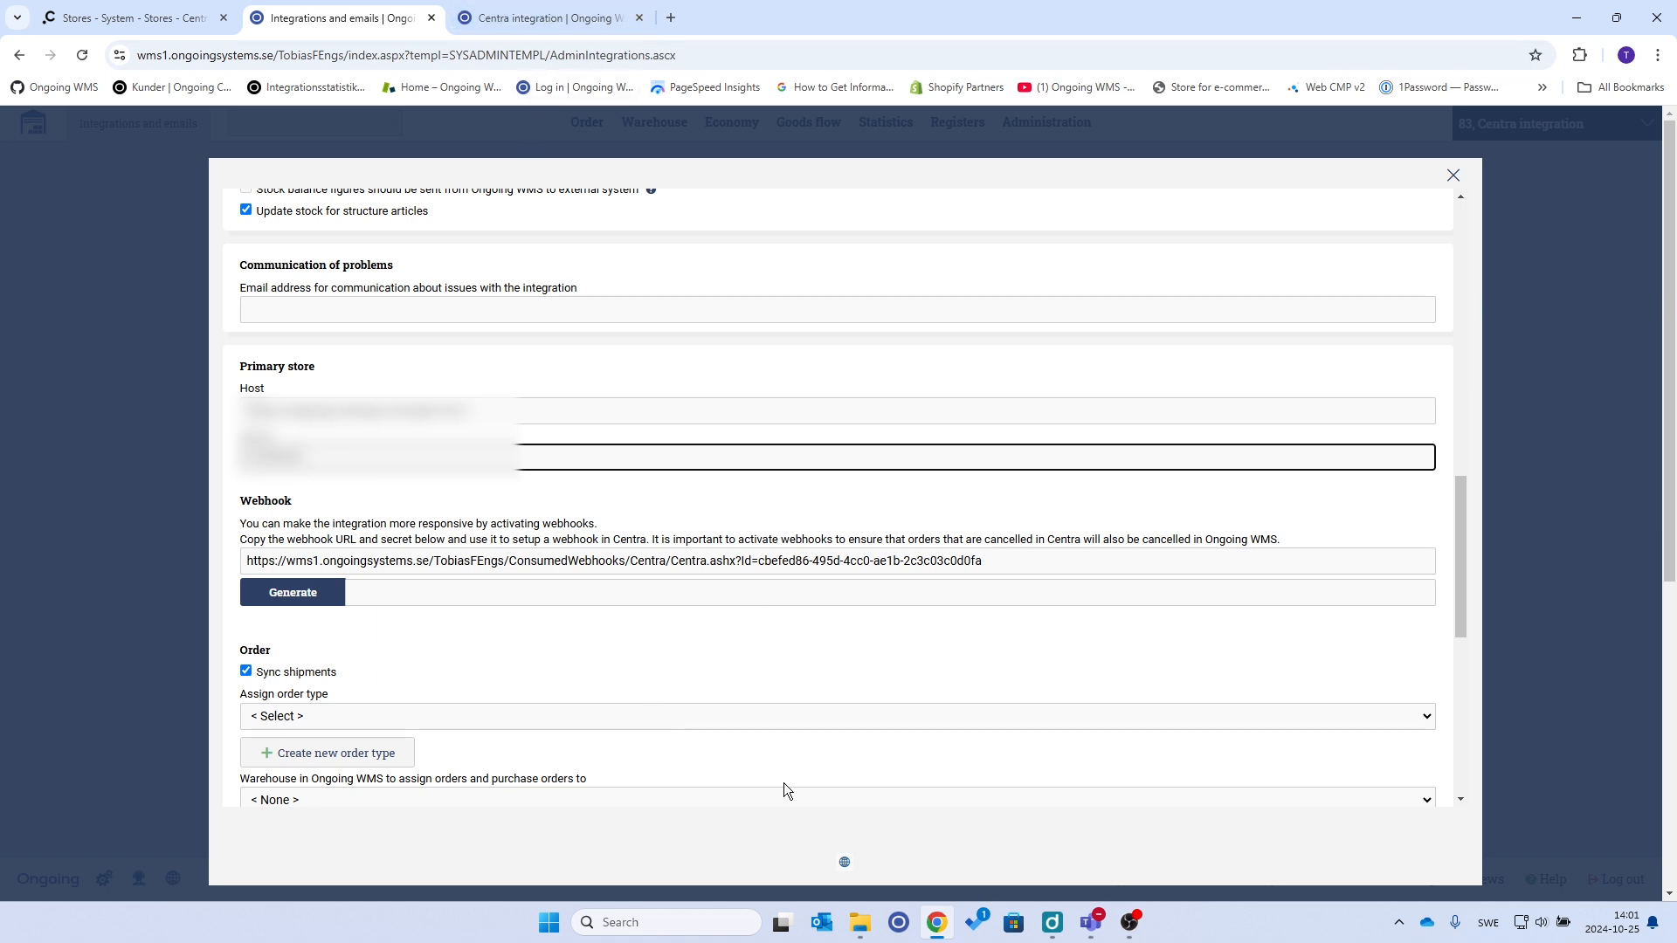
{"action": "scroll", "coordinate": [741, 389], "scroll_direction": "down", "scroll_amount": 2}
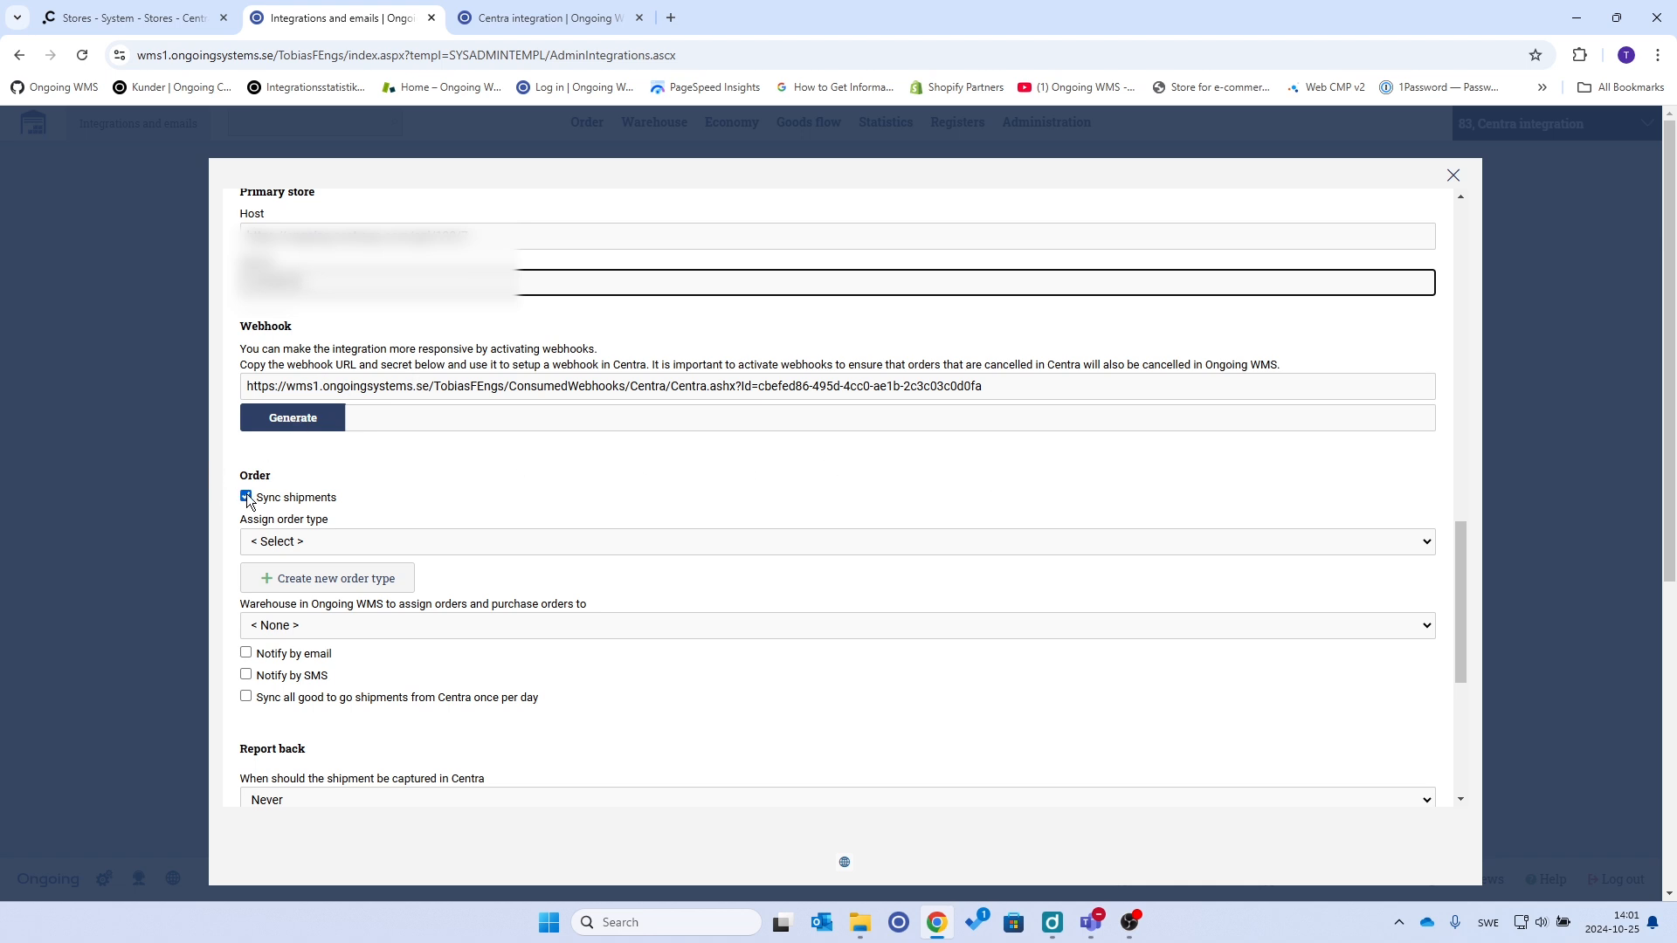
Create a new order type with name and code 'test'
{"action": "left_click", "coordinate": [373, 587]}
{"action": "left_click", "coordinate": [552, 257]}
{"action": "type", "text": "test"}
{"action": "left_click", "coordinate": [580, 301]}
{"action": "type", "text": "test"}
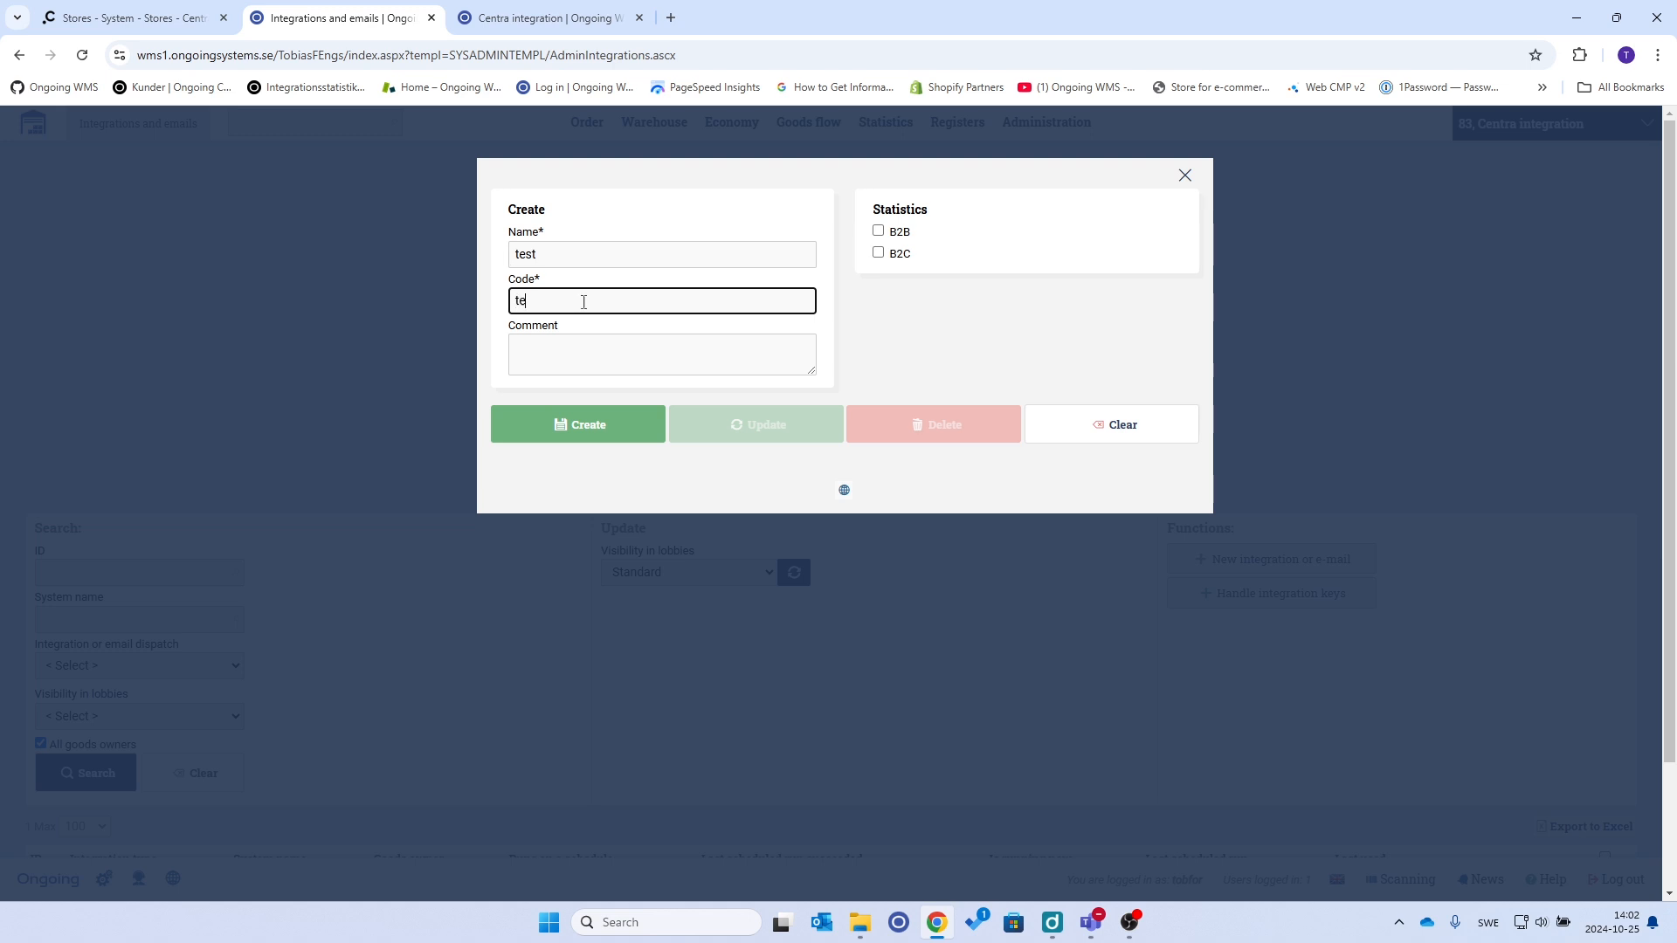
{"action": "left_click", "coordinate": [597, 419]}
Review remaining settings: system name 'Centra - Centra integration', run immediately after creating
{"action": "scroll", "coordinate": [588, 419], "scroll_direction": "down", "scroll_amount": 4}
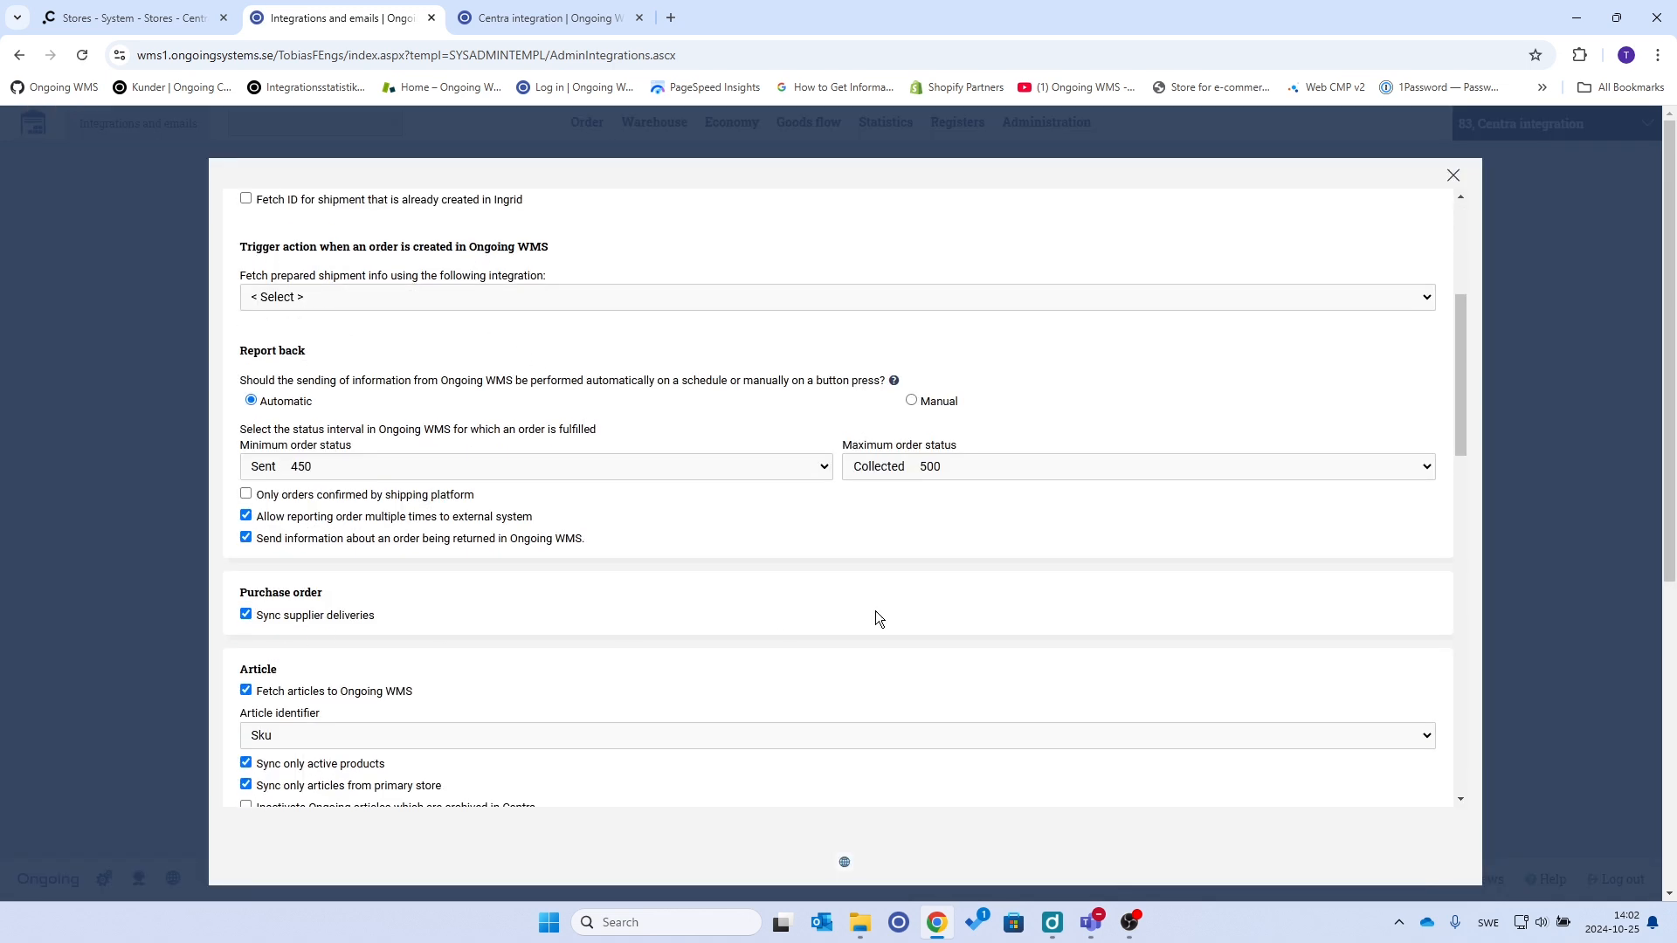
{"action": "scroll", "coordinate": [875, 610], "scroll_direction": "down", "scroll_amount": 10}
{"action": "scroll", "coordinate": [878, 618], "scroll_direction": "down", "scroll_amount": 2}
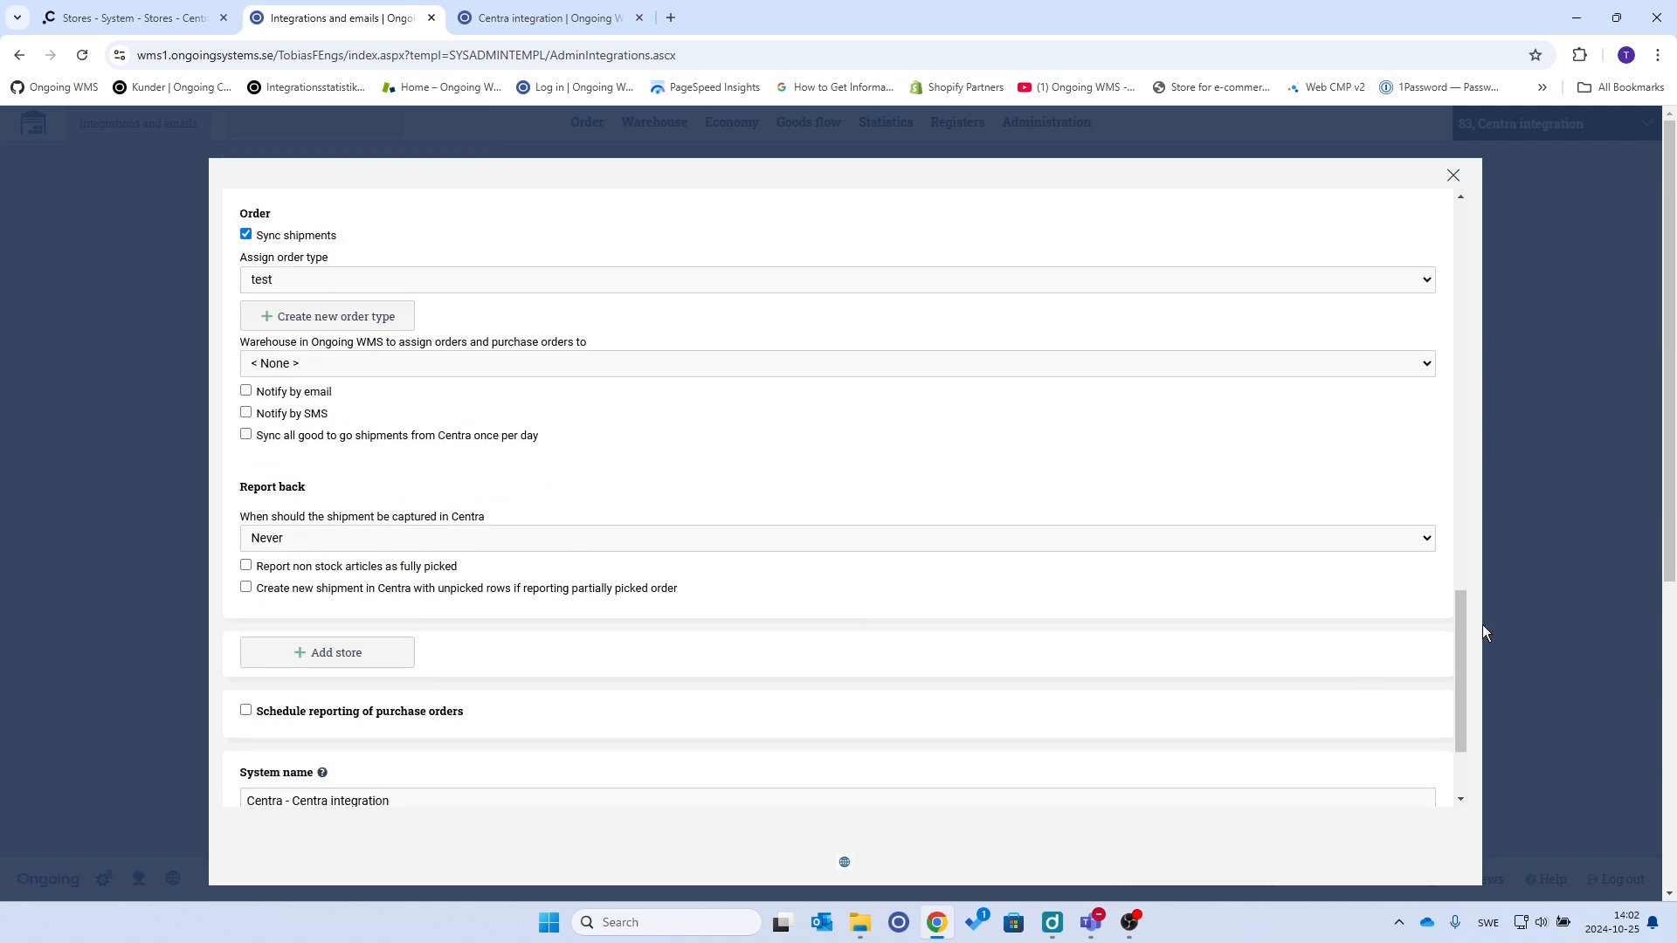
{"action": "left_click_drag", "start_coordinate": [1461, 633], "coordinate": [1464, 674]}
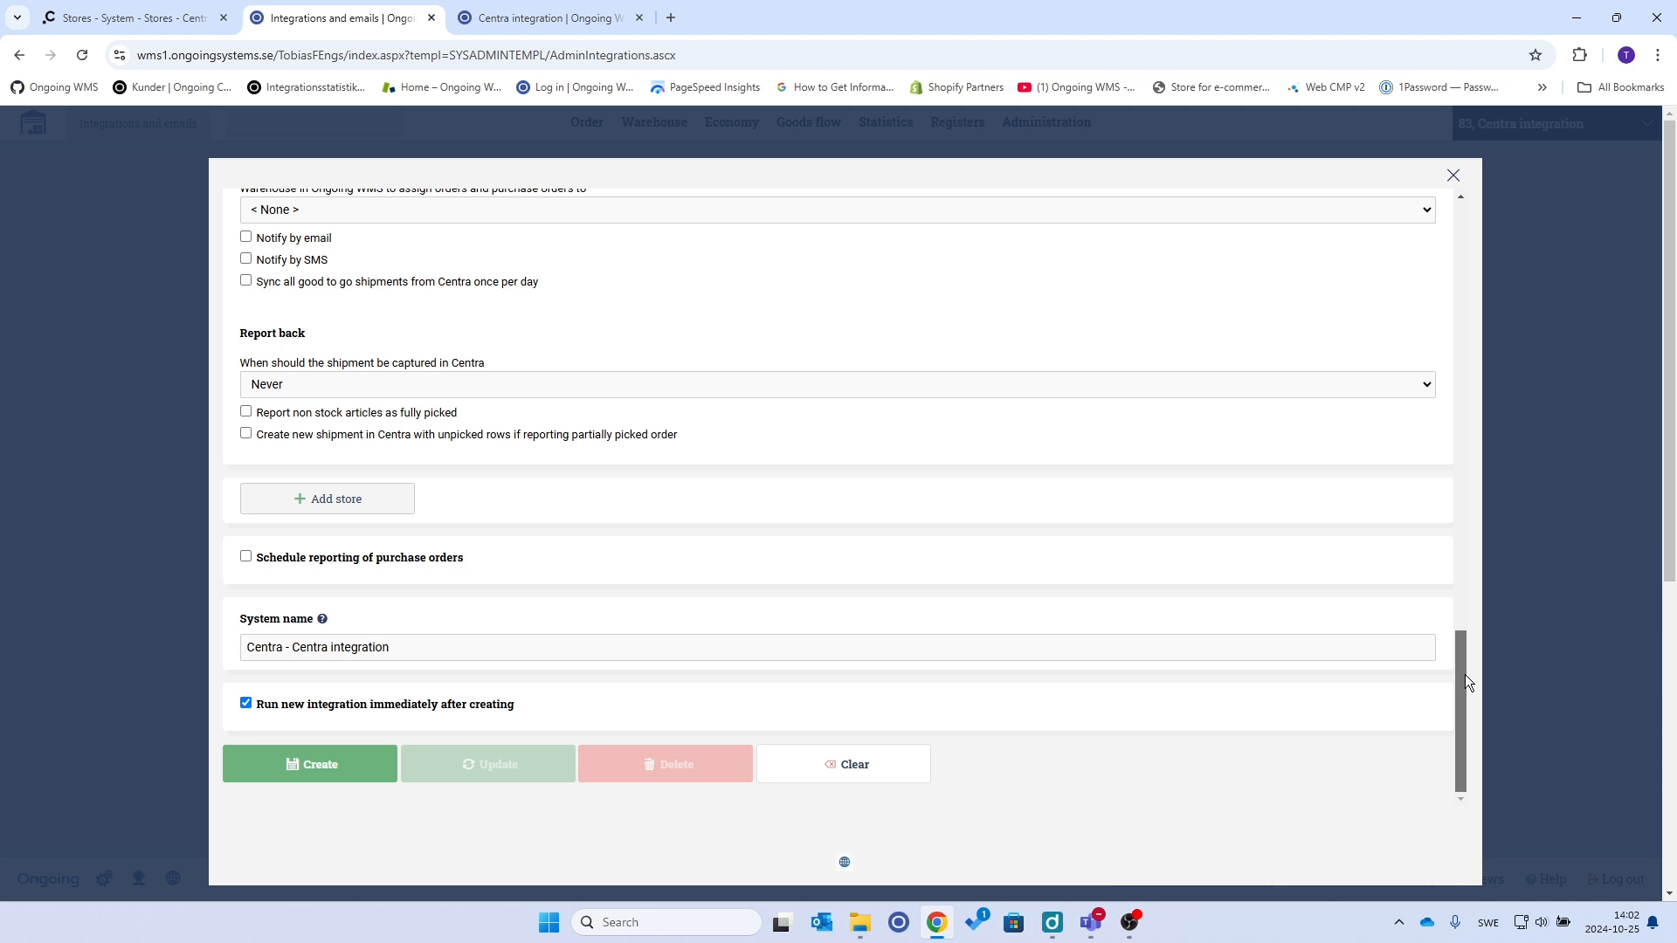
{"action": "scroll", "coordinate": [632, 607], "scroll_direction": "up", "scroll_amount": 10}
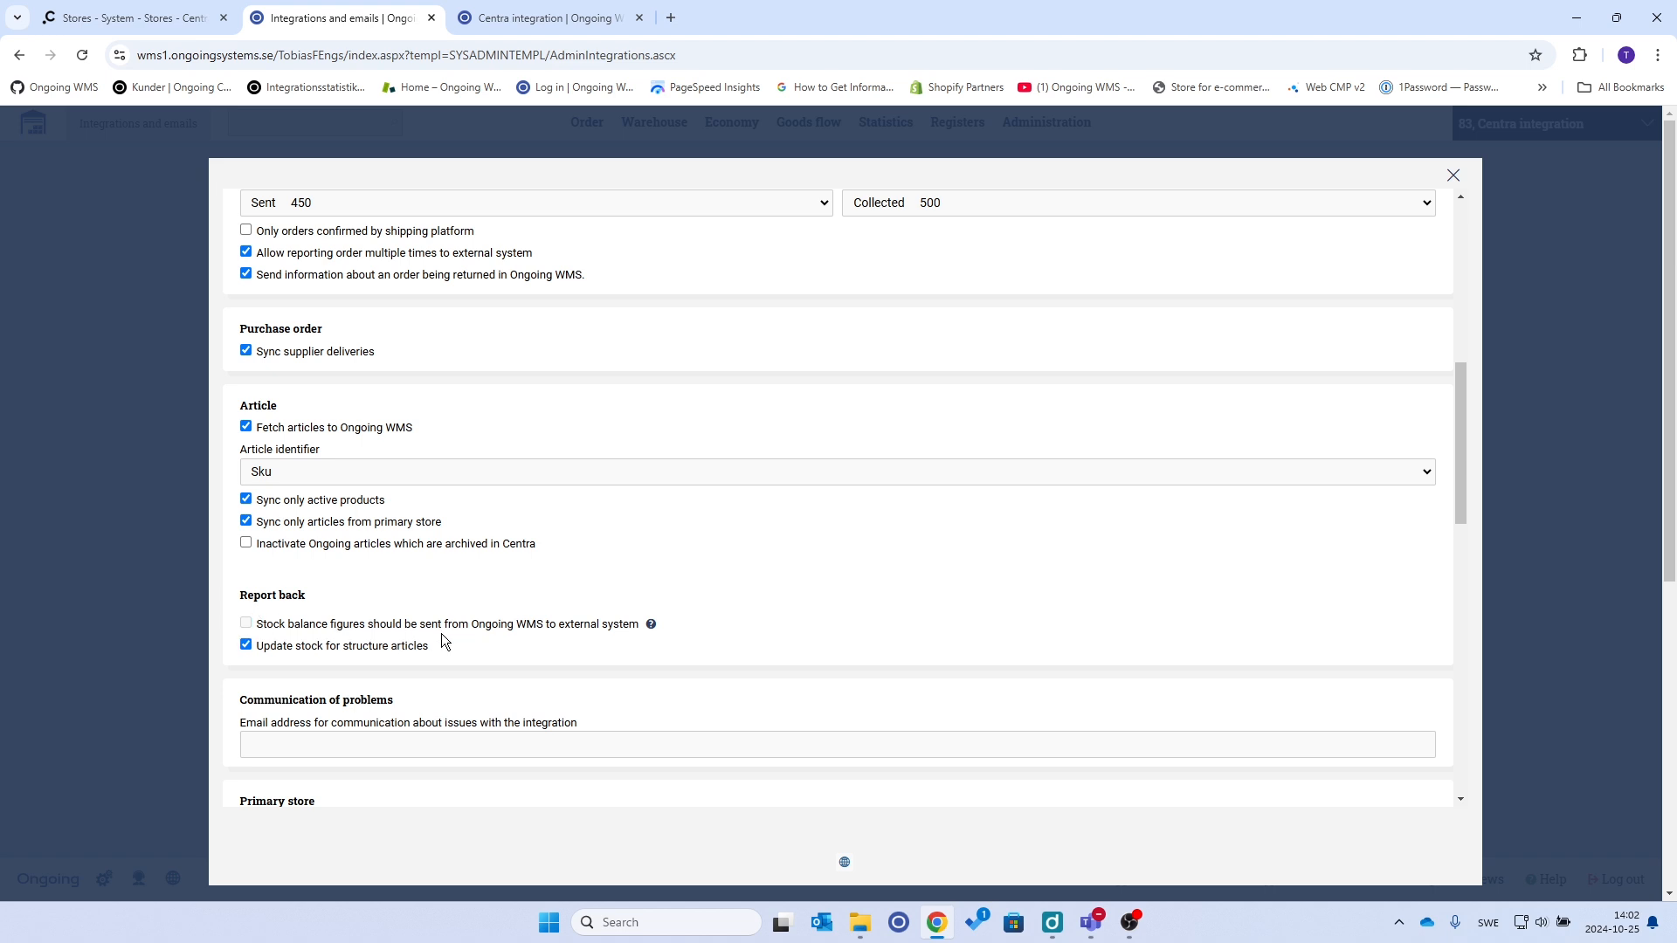
{"action": "mouse_move", "coordinate": [649, 629]}
{"action": "left_click_drag", "start_coordinate": [1462, 435], "coordinate": [1457, 753]}
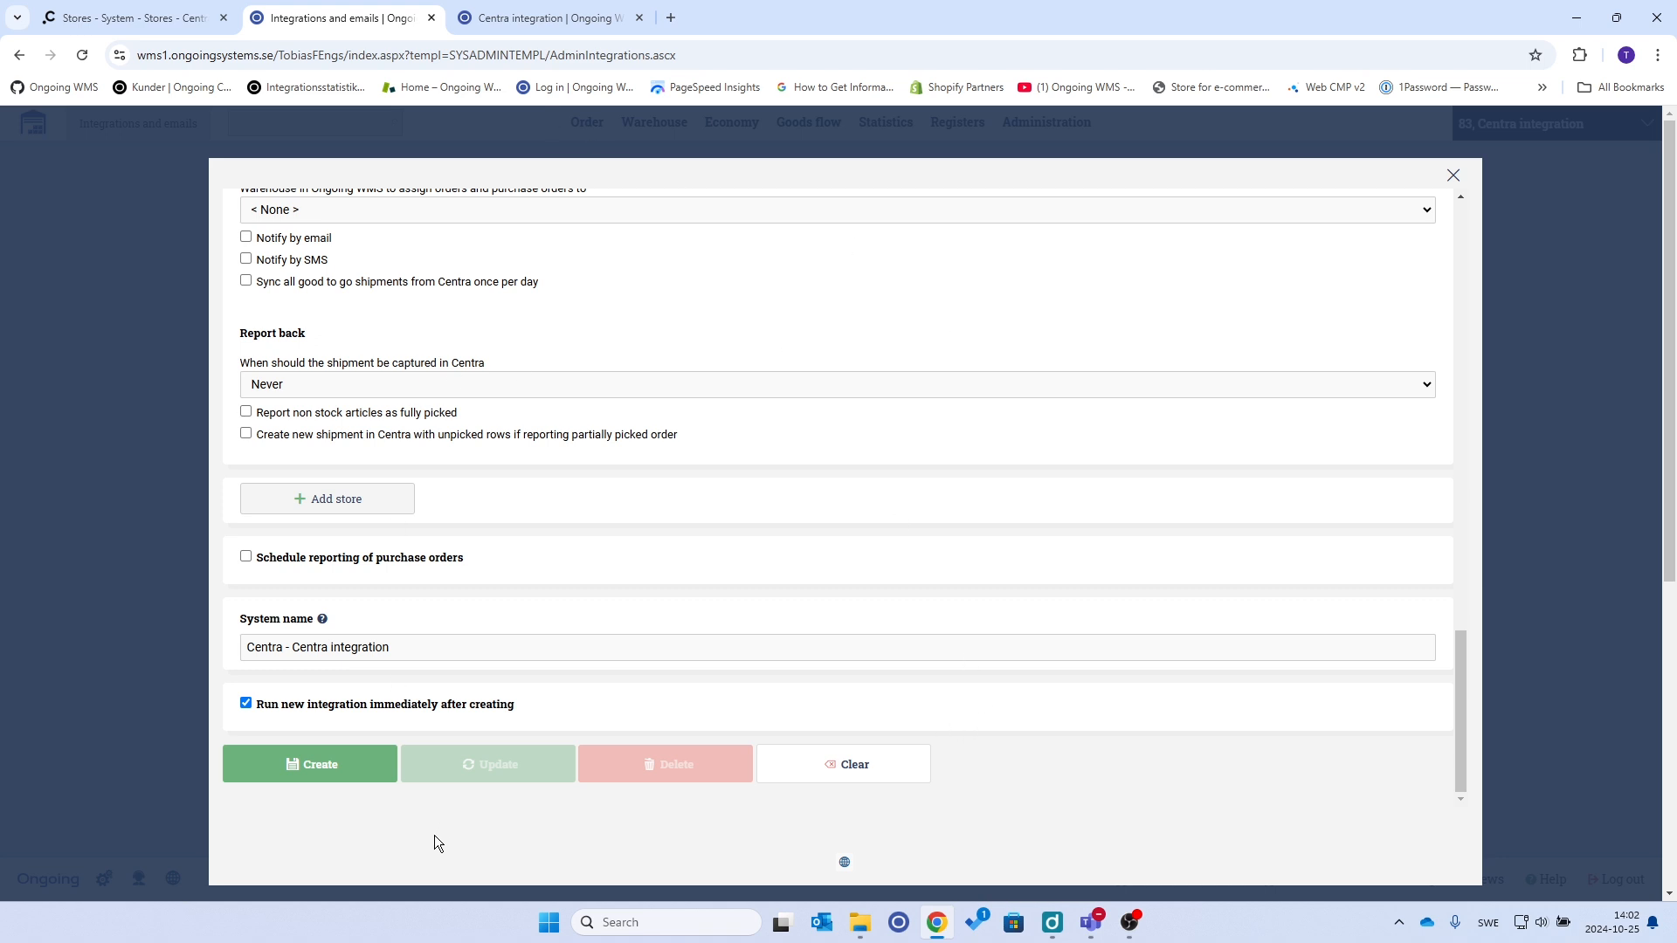
Create the Centra integration and view the synced newstore products under Warehouse > Articles
{"action": "left_click", "coordinate": [329, 772]}
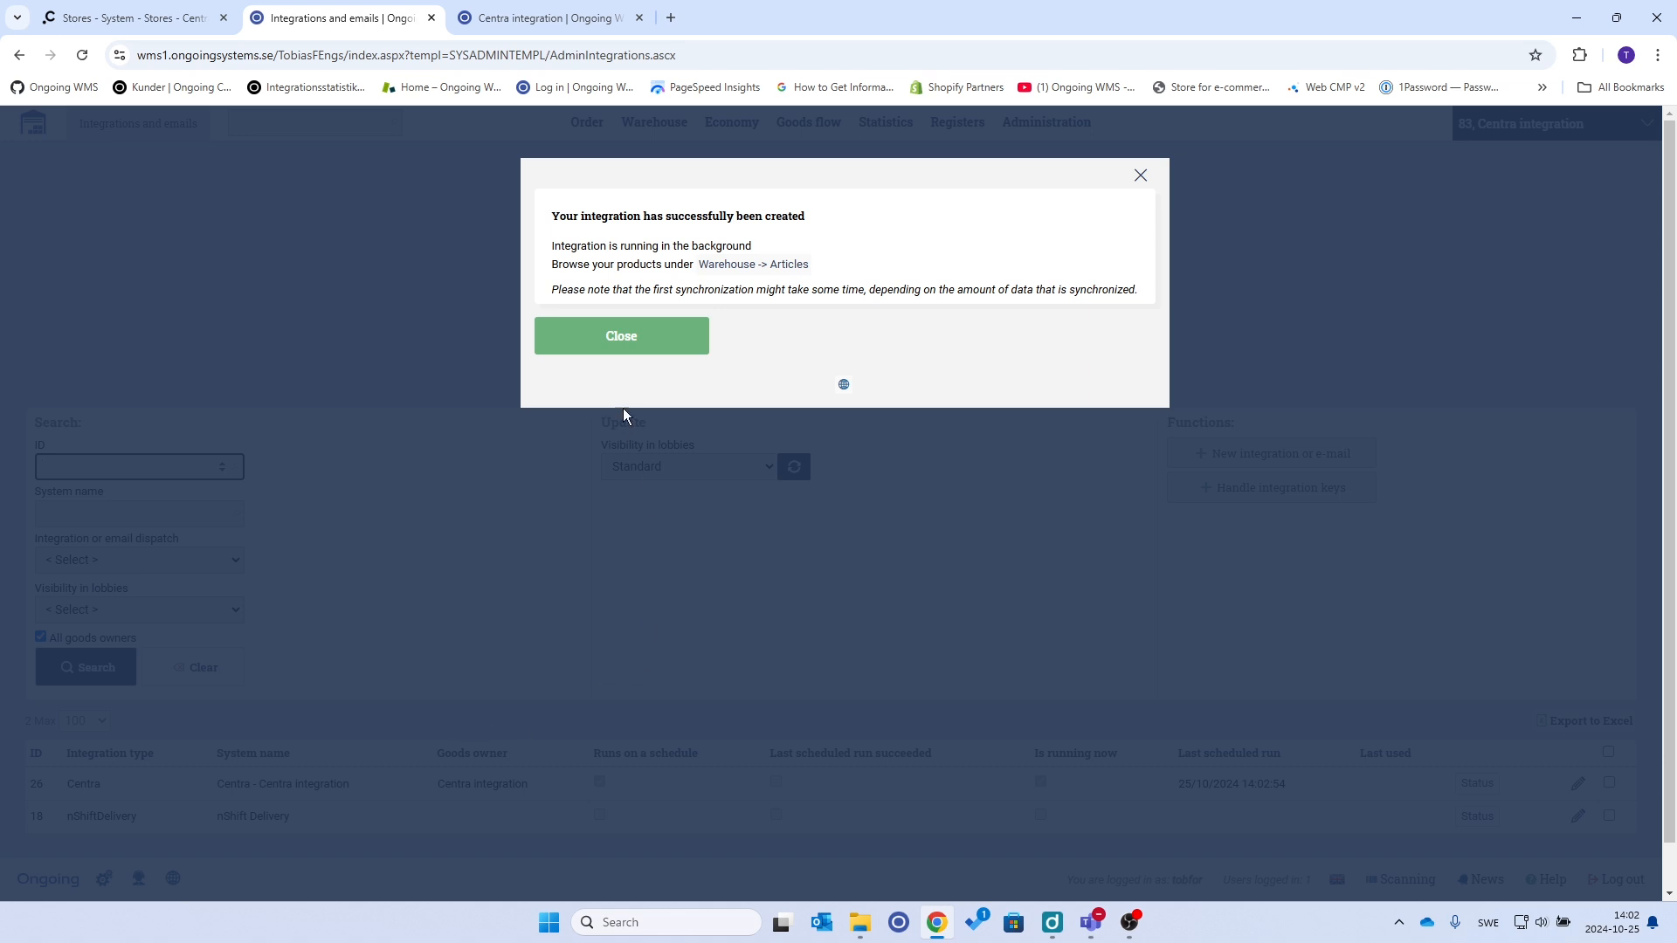
{"action": "left_click", "coordinate": [621, 345]}
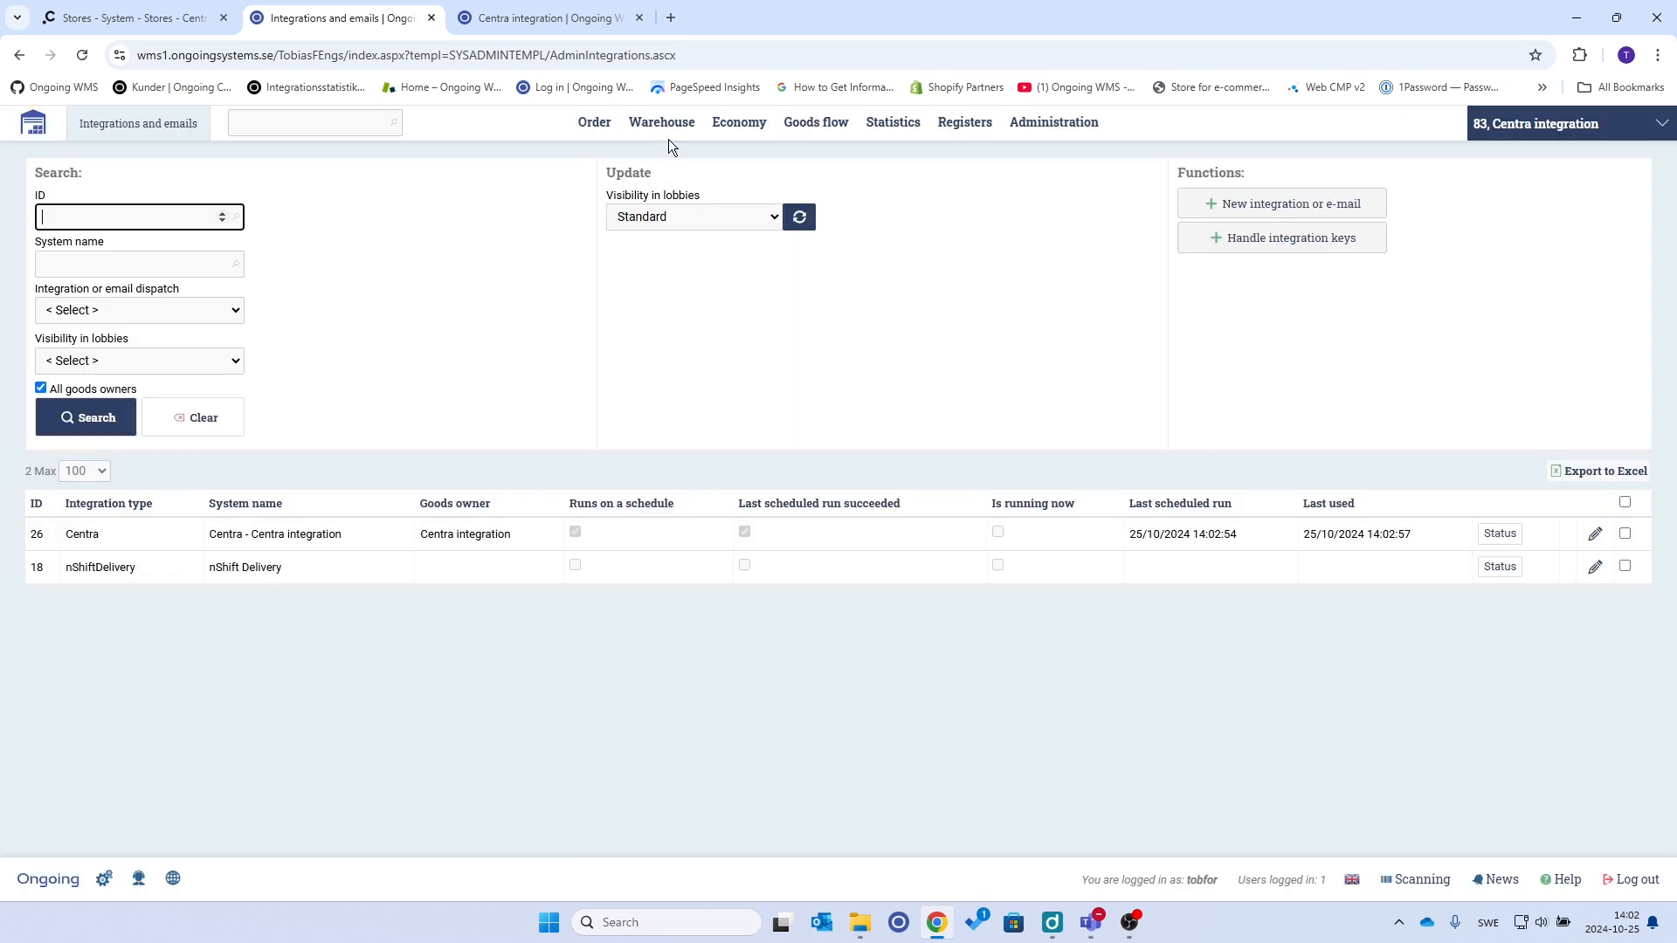
{"action": "mouse_move", "coordinate": [669, 139]}
{"action": "left_click", "coordinate": [739, 218]}
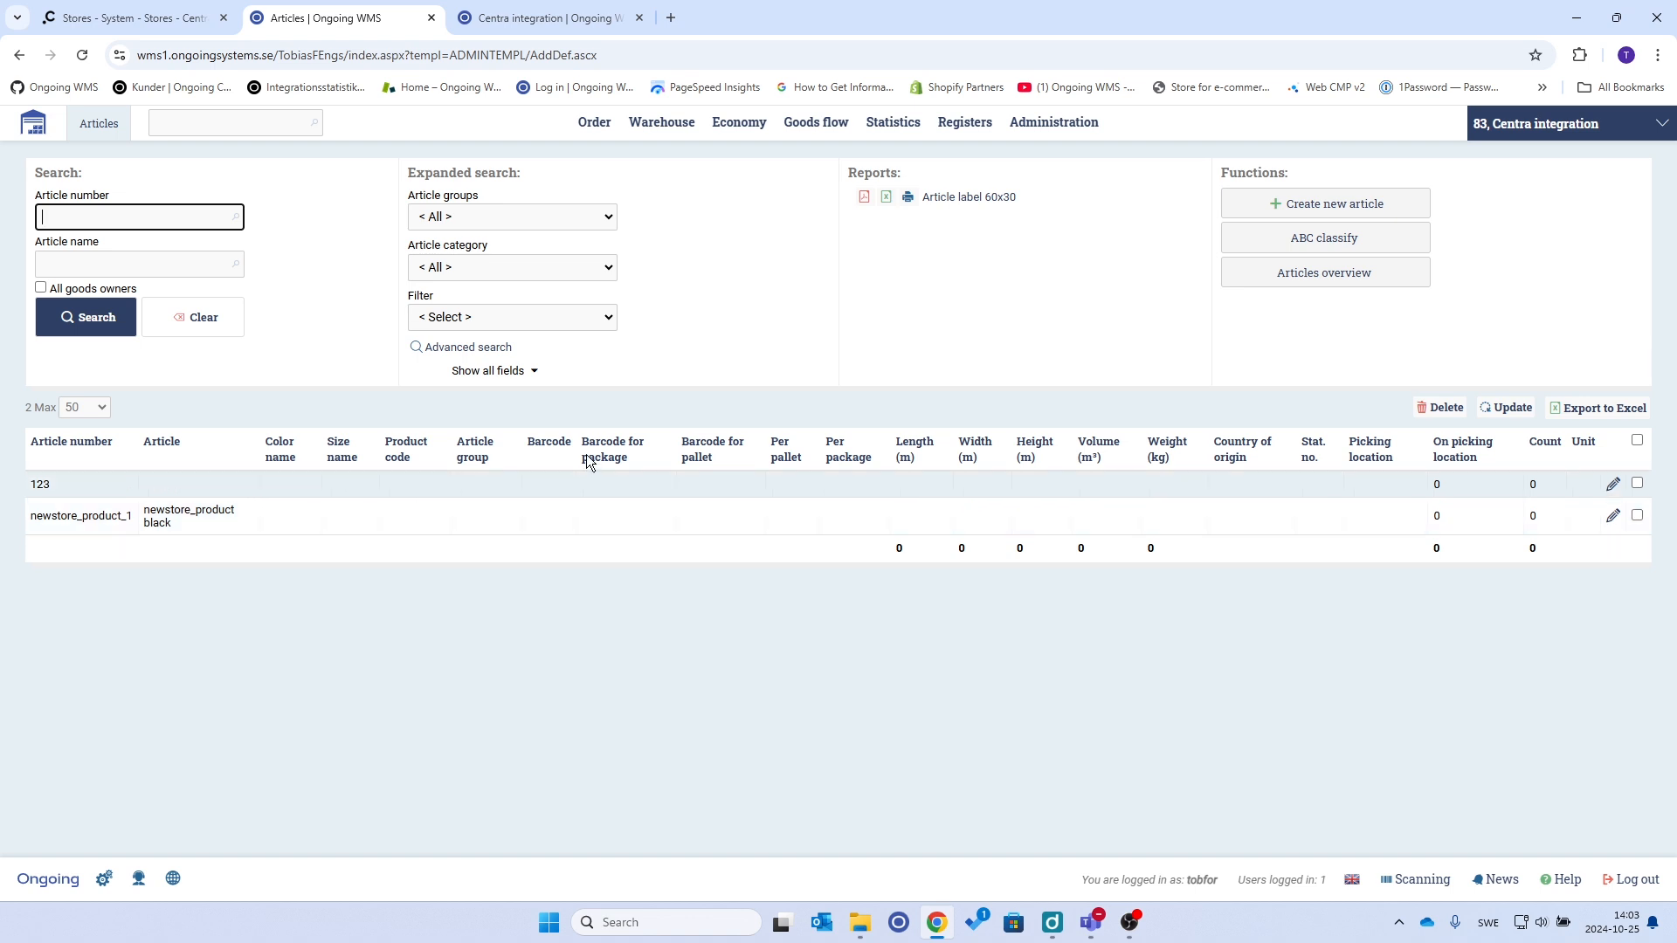
Inspect order 46-1 in the order list: type test, 2 units of newstore_product black
{"action": "mouse_move", "coordinate": [592, 133]}
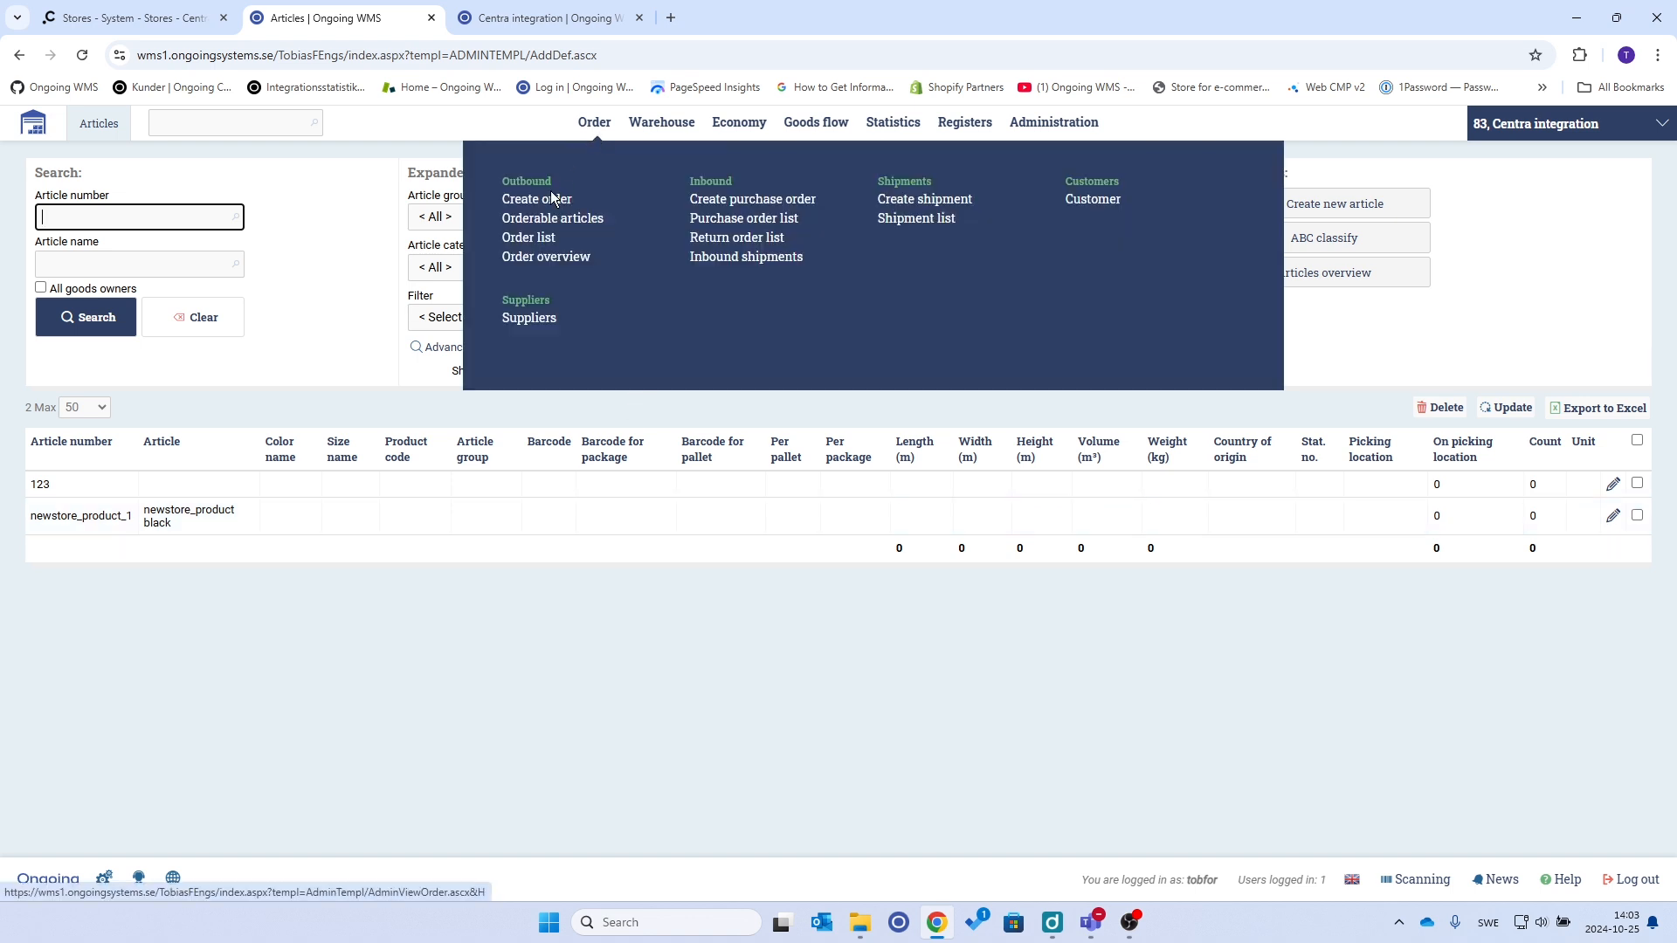
{"action": "left_click", "coordinate": [529, 237]}
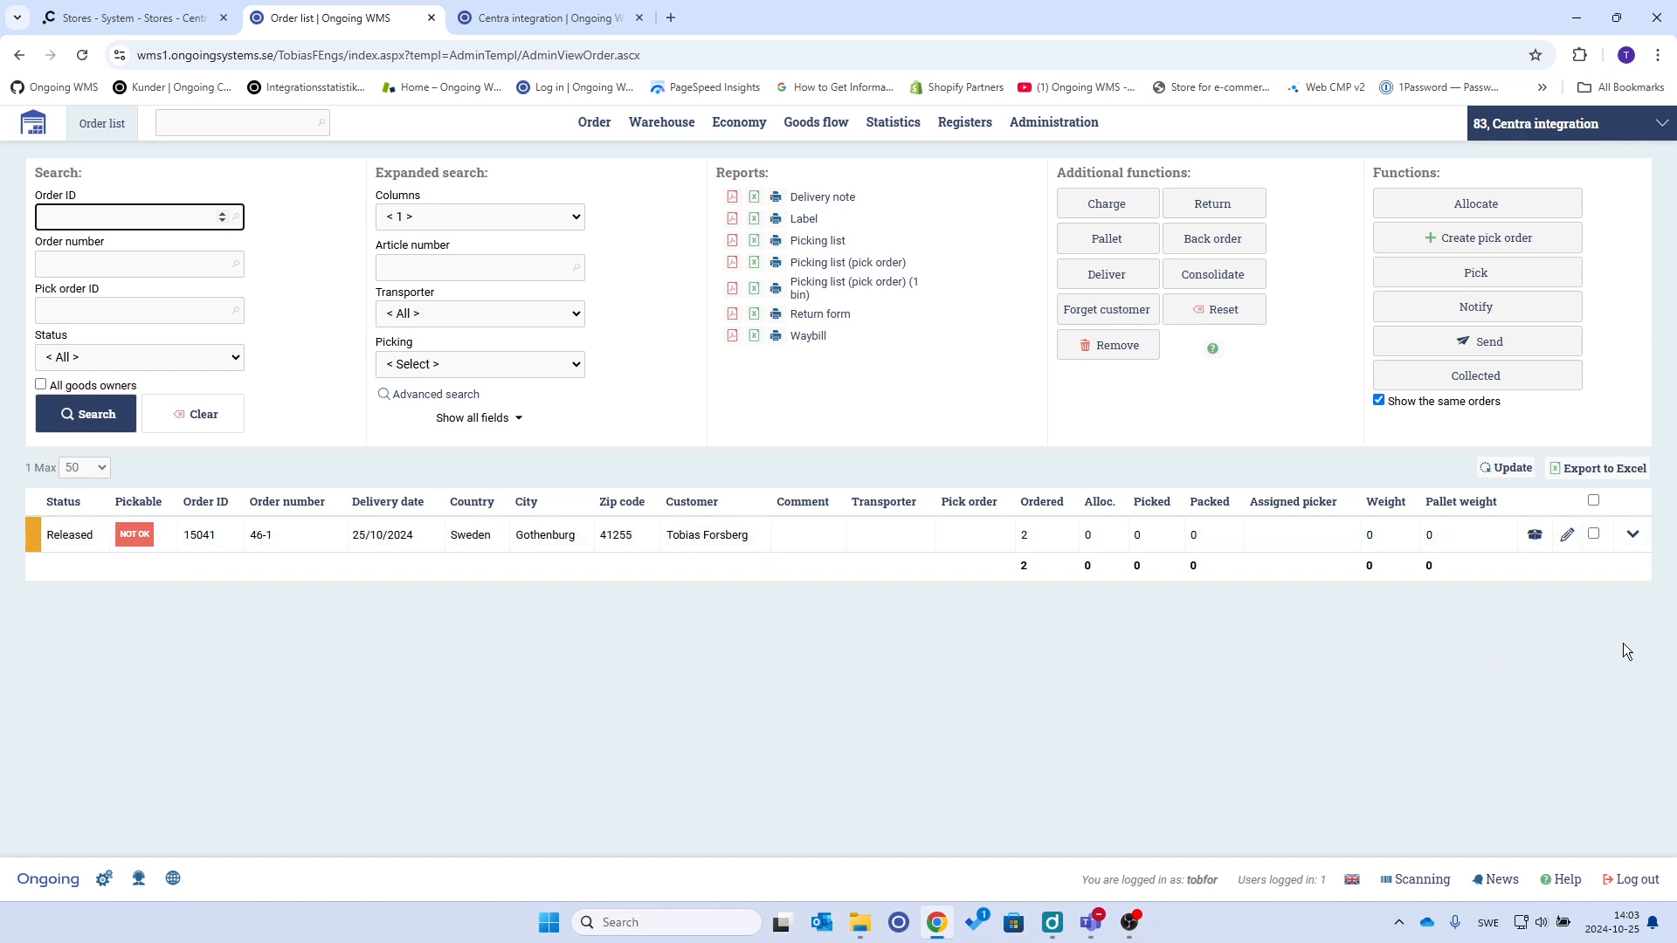
{"action": "left_click", "coordinate": [1633, 538]}
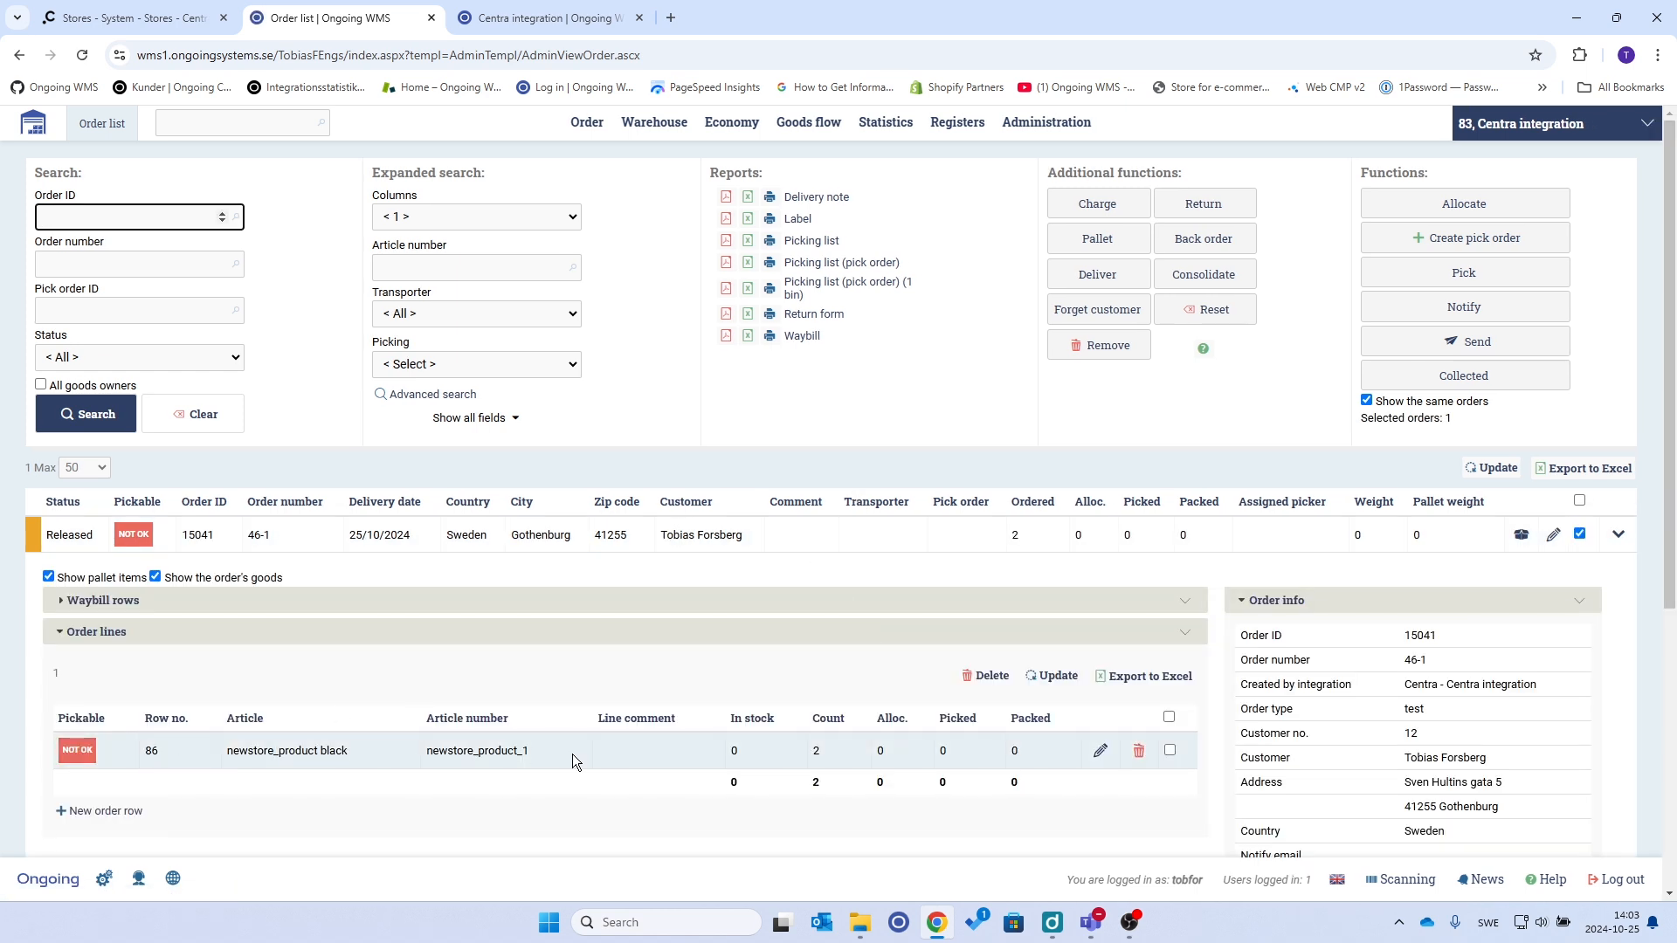
{"action": "scroll", "coordinate": [573, 753], "scroll_direction": "down", "scroll_amount": 3}
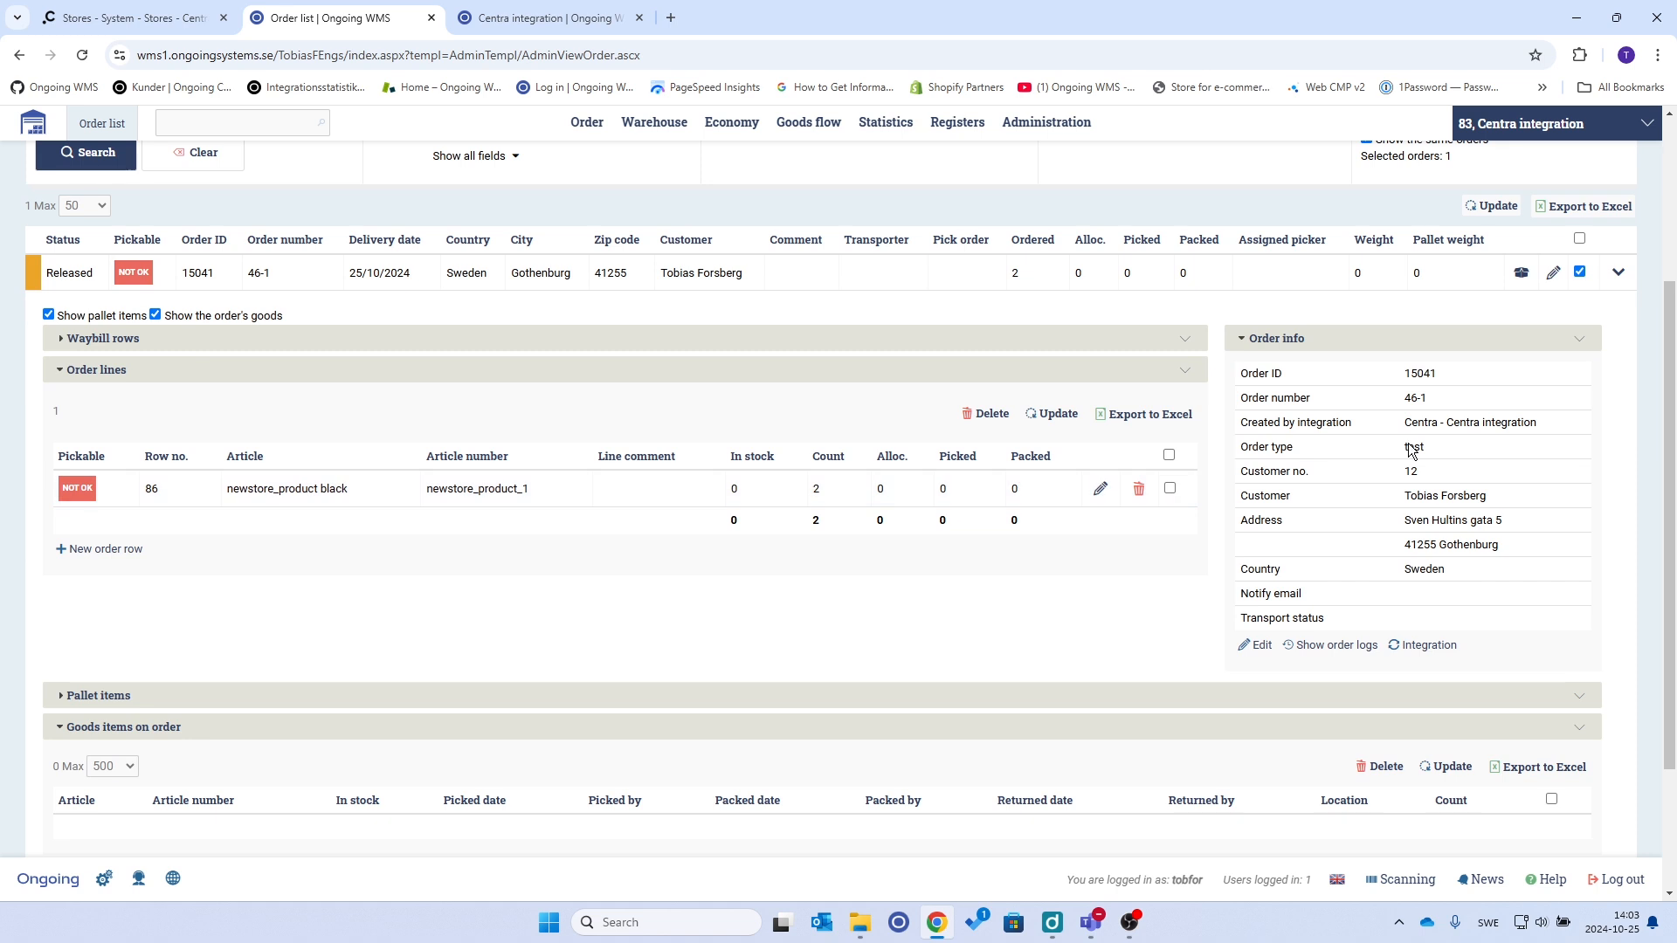
{"action": "left_click", "coordinate": [1617, 271]}
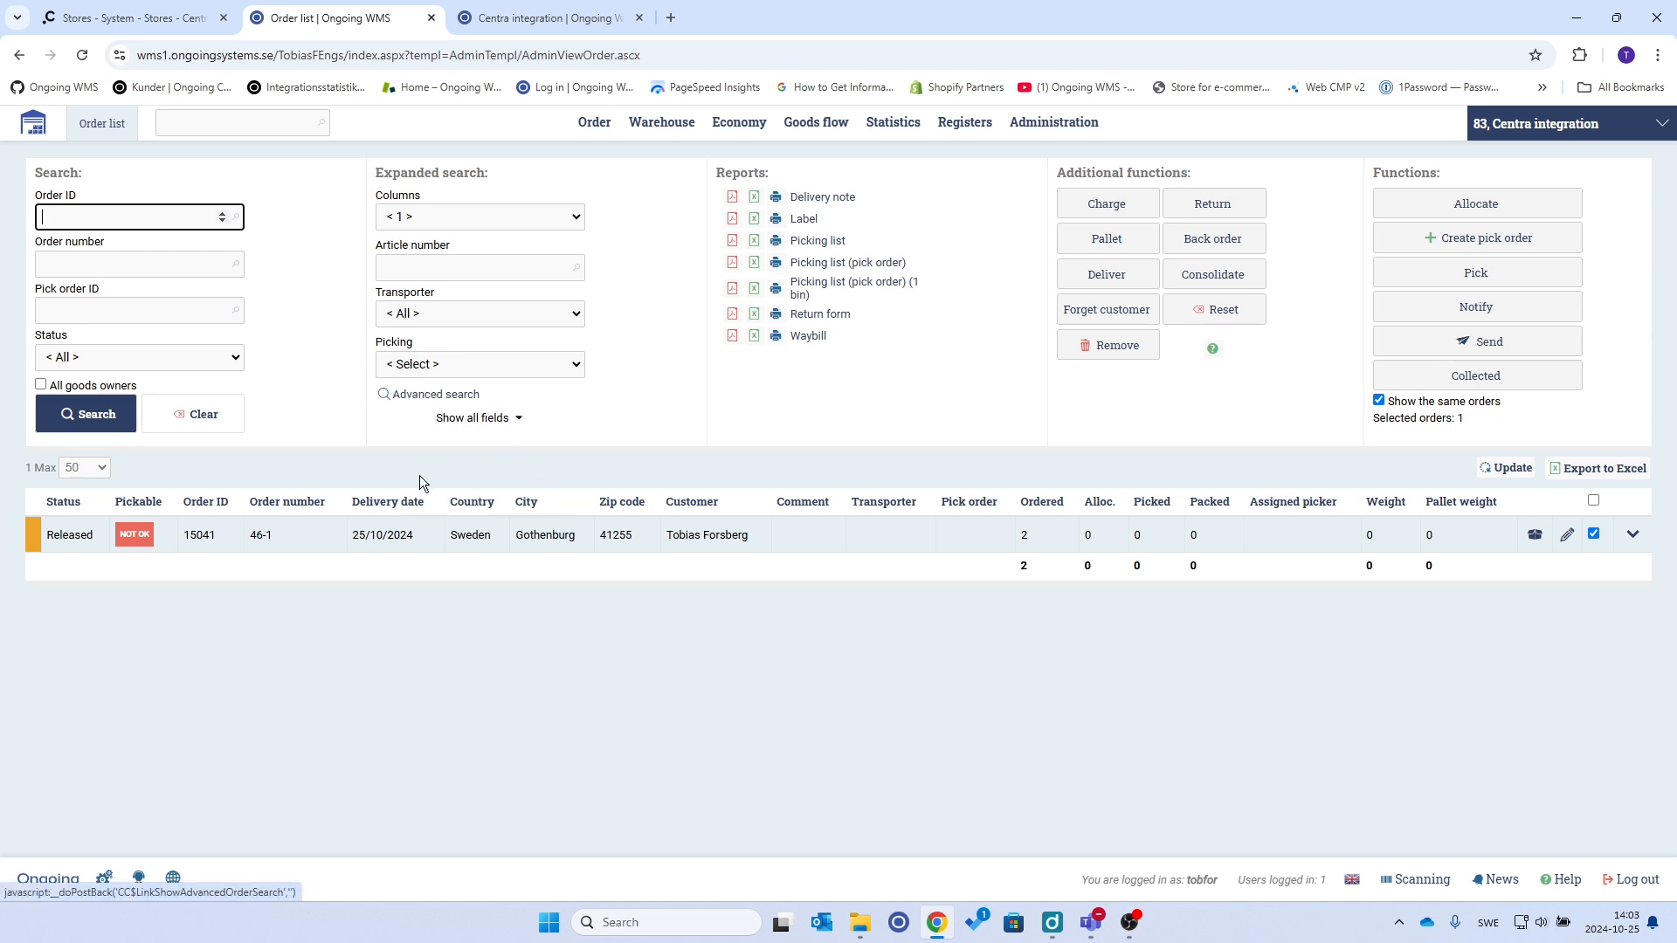
Filter Centra's direct-to-consumer Shipments to newstore, showing shipment 46-1 for 200.00 SEK
{"action": "left_click", "coordinate": [155, 21]}
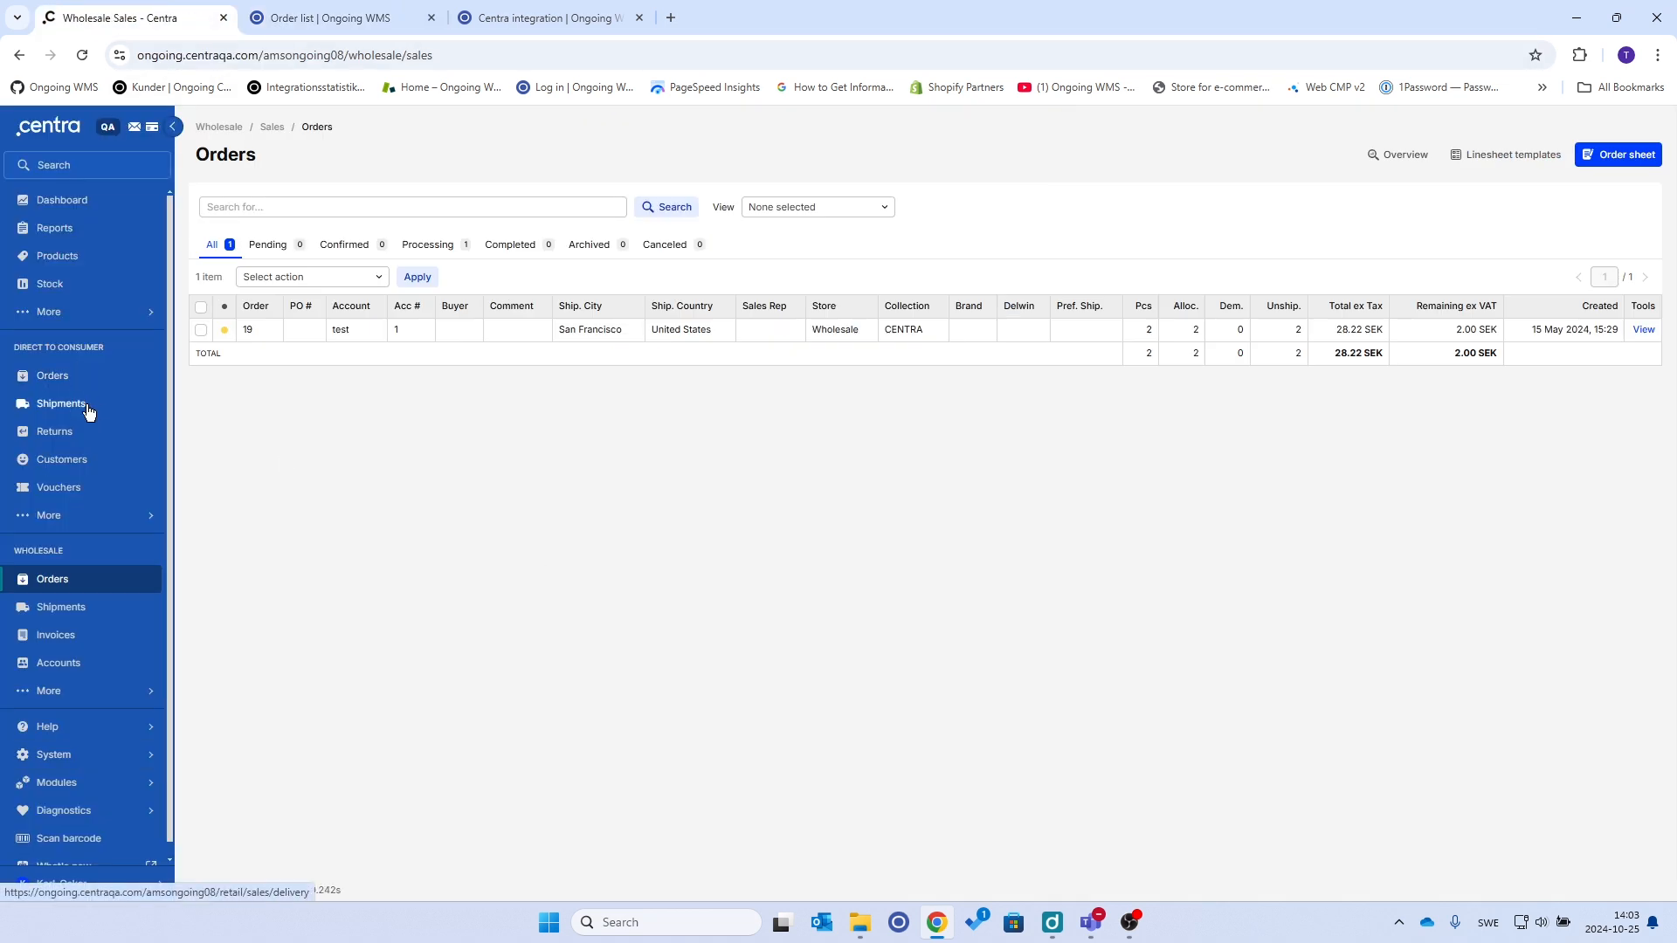
{"action": "left_click", "coordinate": [88, 411]}
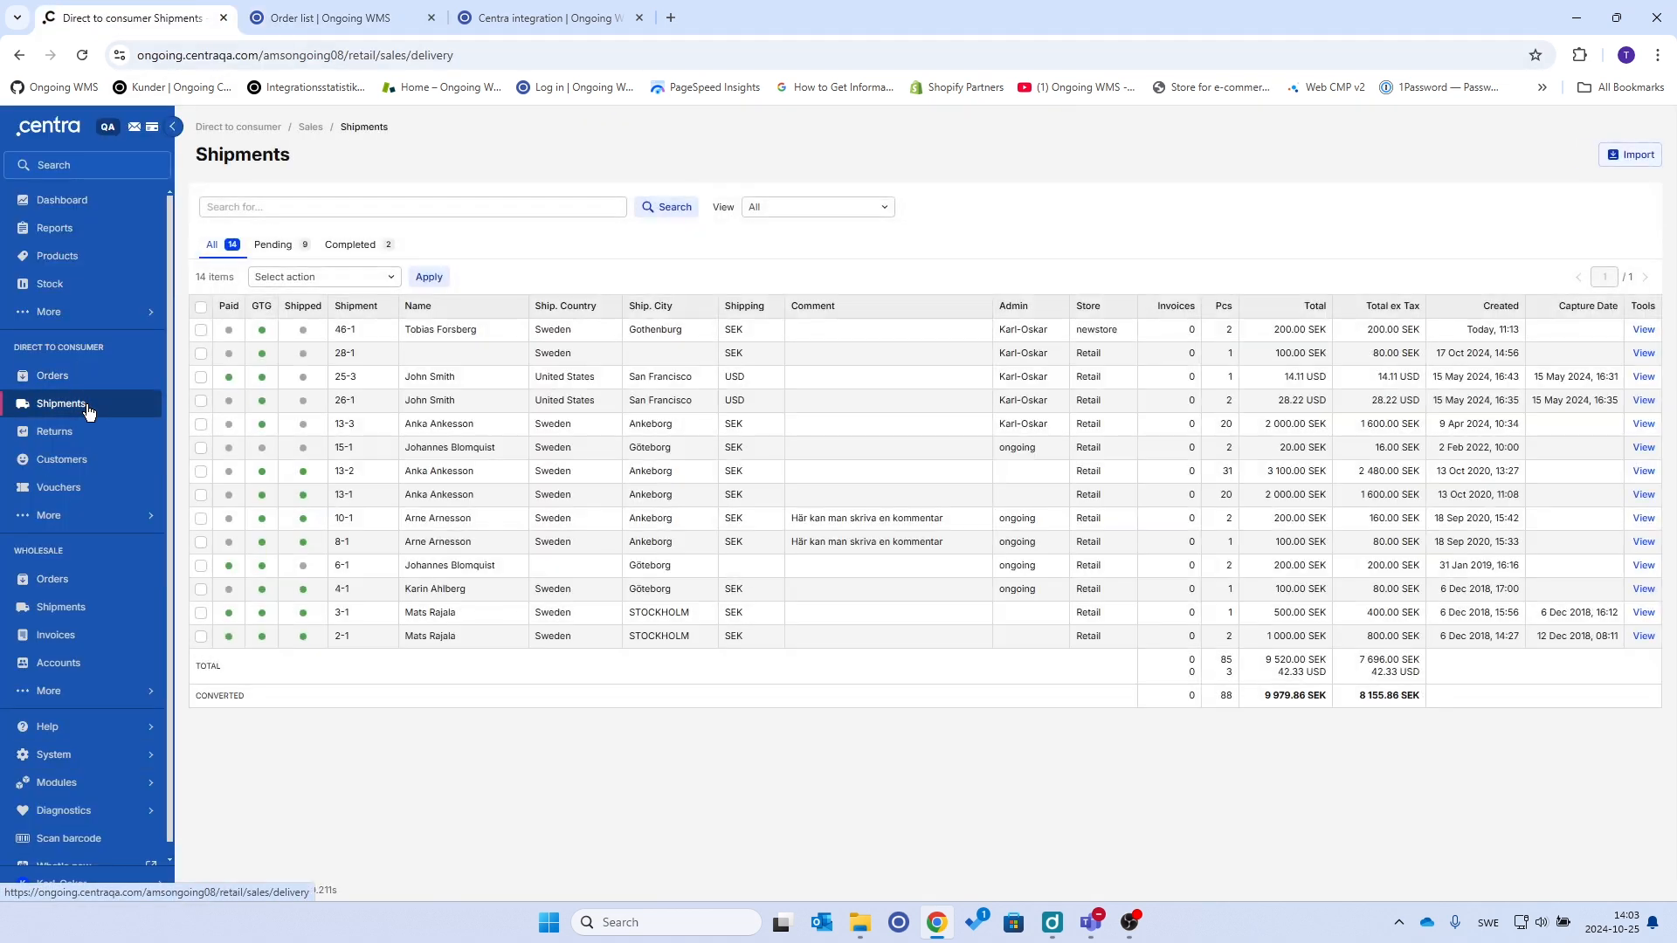
{"action": "left_click", "coordinate": [840, 209]}
{"action": "left_click", "coordinate": [790, 251]}
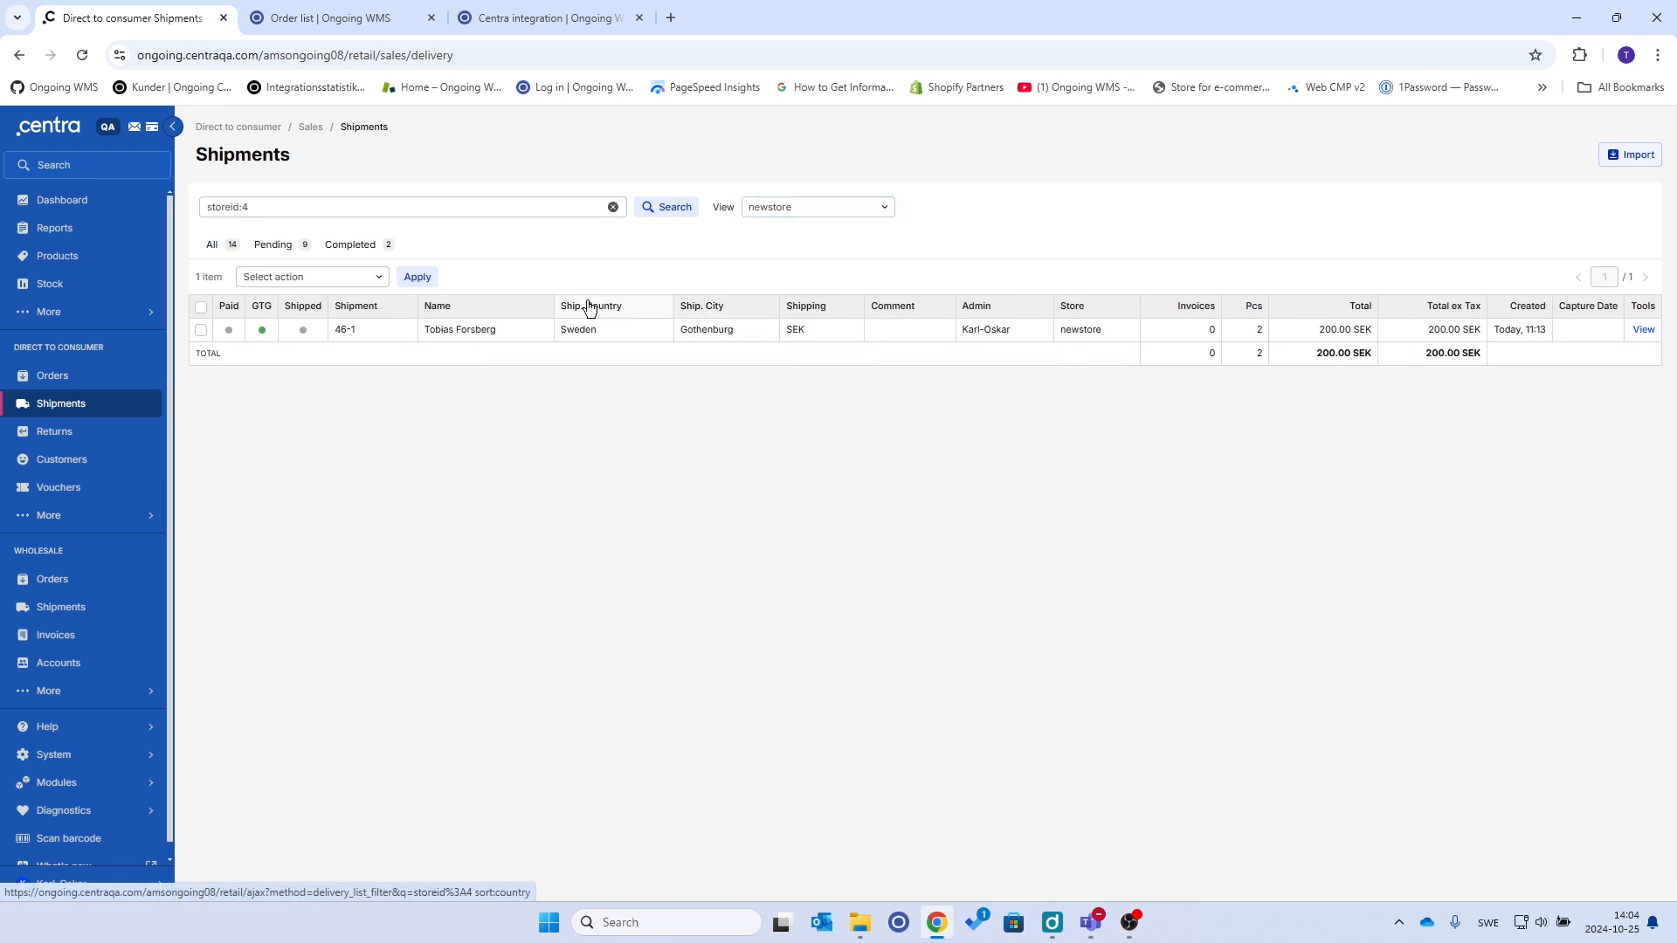